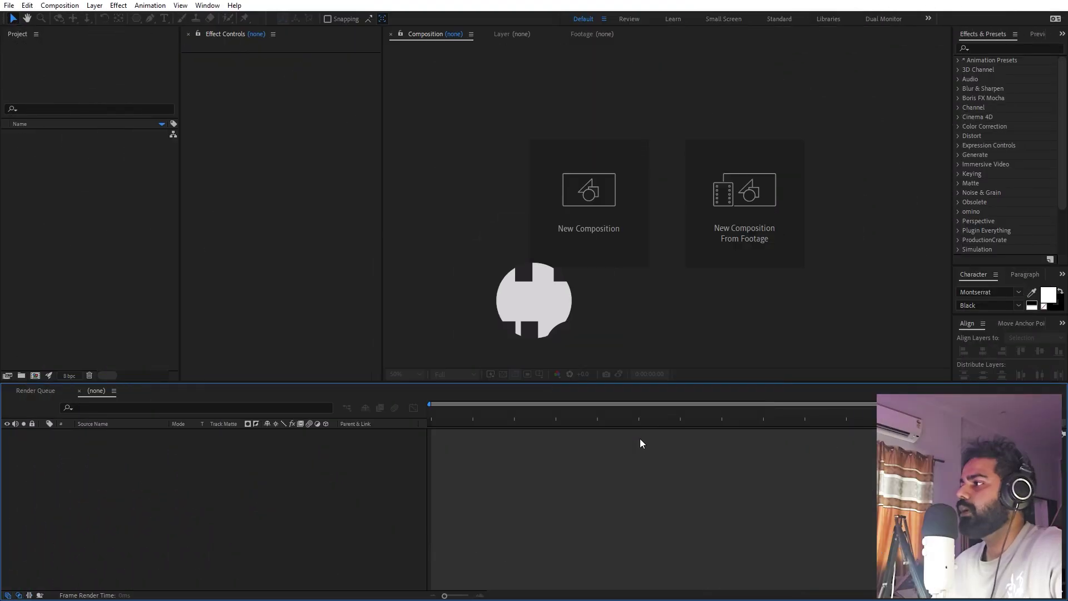
- Create a 1920x1080, 30 fps composition named Main with a 30-second duration
{"action": "left_click", "coordinate": [60, 5]}
{"action": "left_click", "coordinate": [73, 18]}
{"action": "type", "text": "Main"}
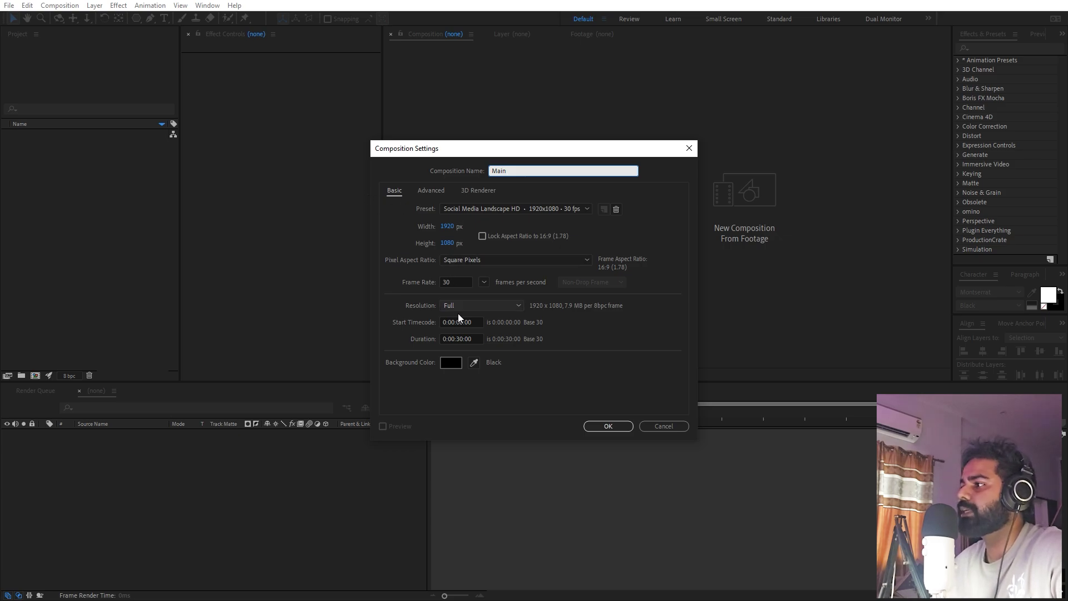
{"action": "left_click", "coordinate": [605, 426]}
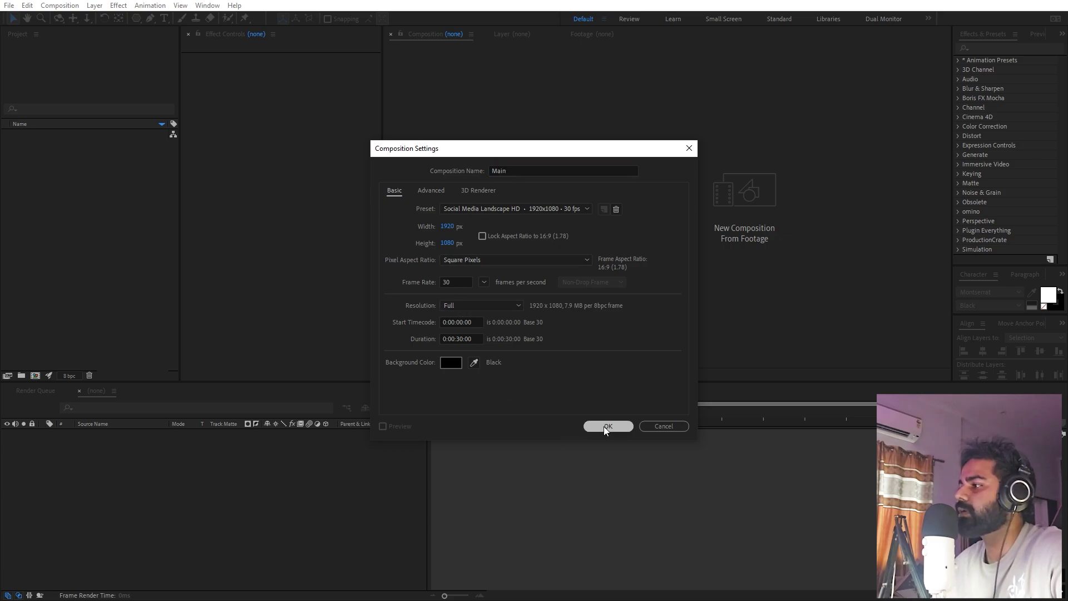
- Add a composition-sized light grey solid (E7E7E7) to Main as the background
{"action": "right_click", "coordinate": [268, 514]}
{"action": "mouse_move", "coordinate": [312, 381]}
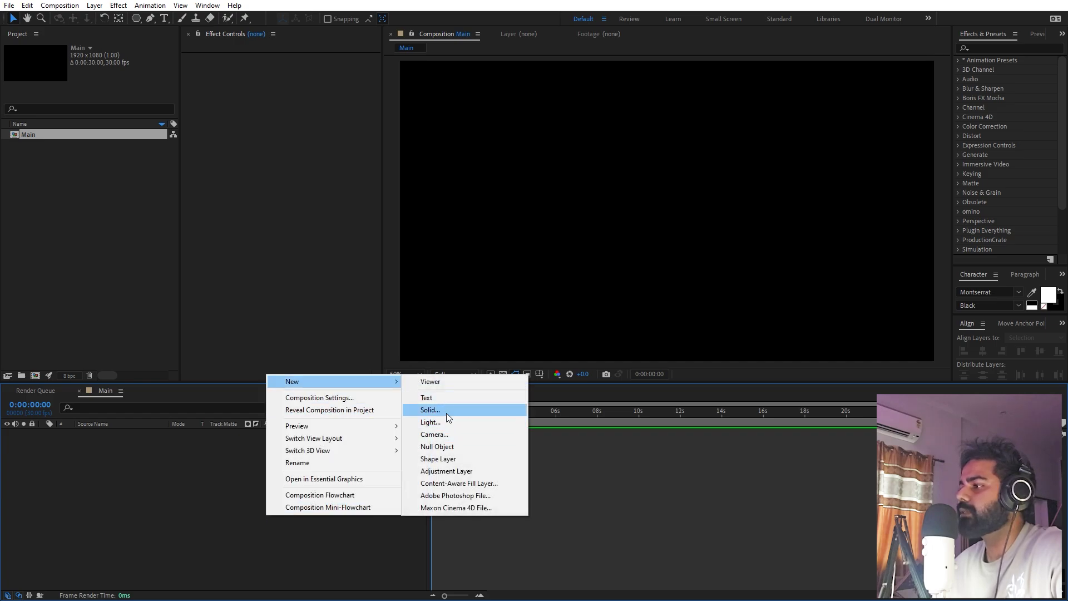
{"action": "left_click", "coordinate": [447, 412]}
{"action": "left_click", "coordinate": [528, 366]}
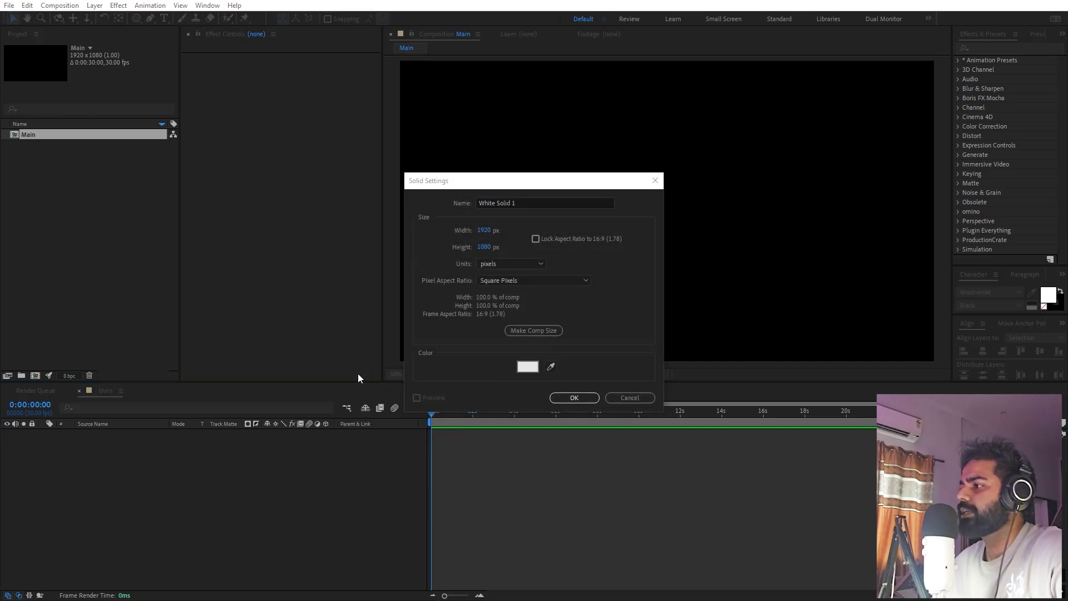
{"action": "left_click", "coordinate": [132, 296]}
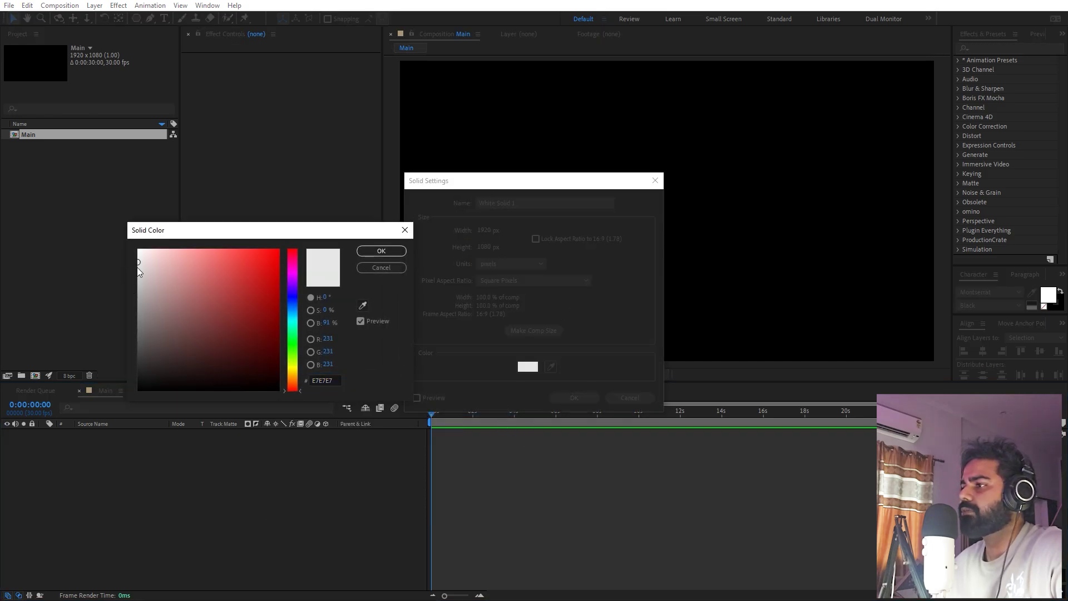
{"action": "left_click", "coordinate": [381, 251]}
{"action": "left_click", "coordinate": [579, 398]}
{"action": "left_click", "coordinate": [81, 273]}
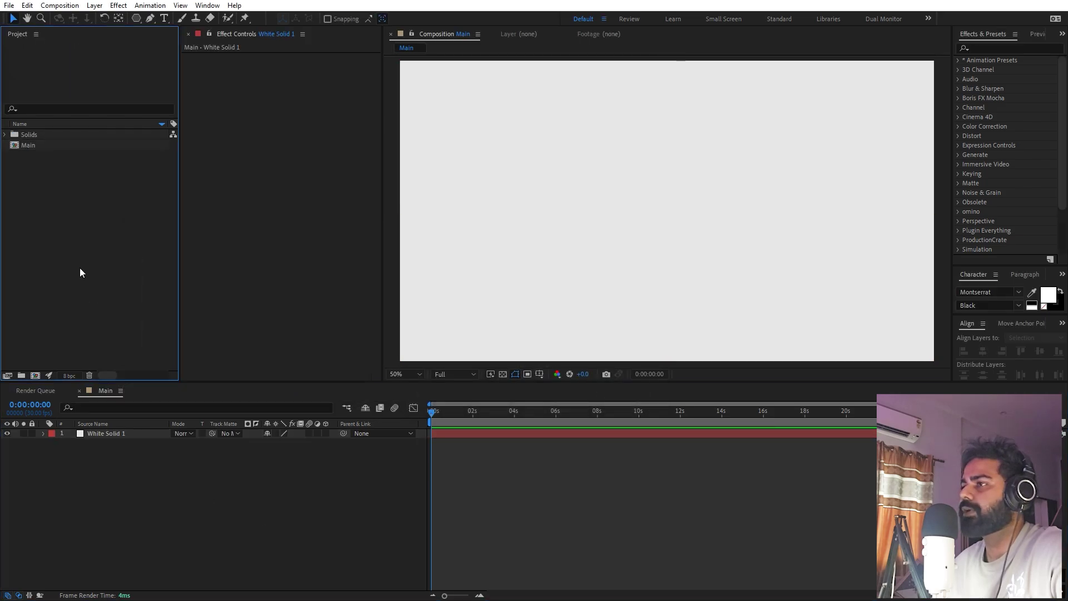
- Add a text layer reading MOTION over the grey background
{"action": "left_click", "coordinate": [164, 19]}
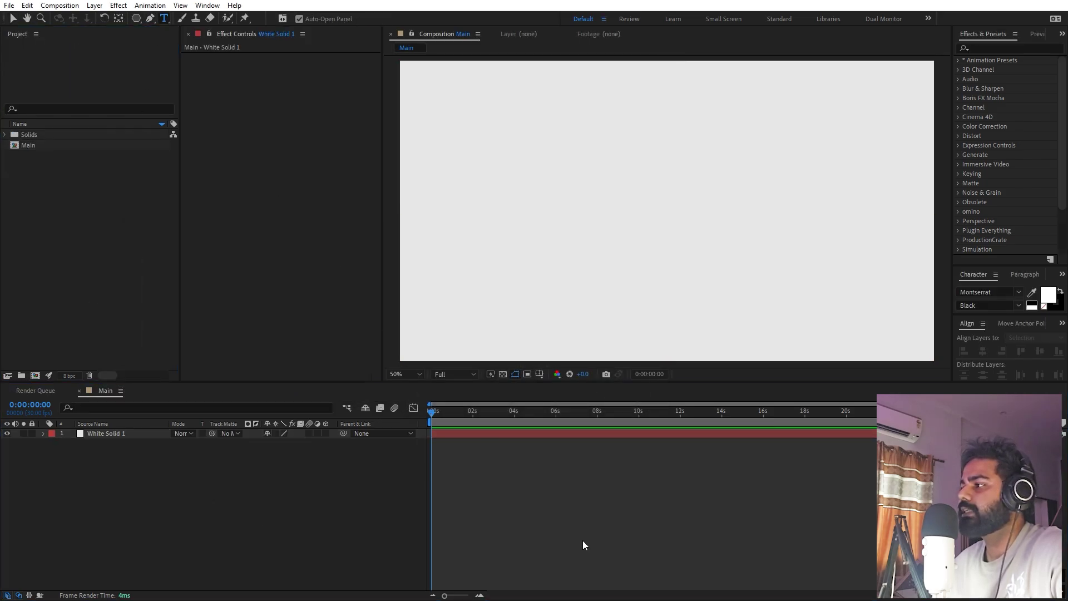
{"action": "left_click", "coordinate": [603, 220]}
{"action": "type", "text": "MOTION"}
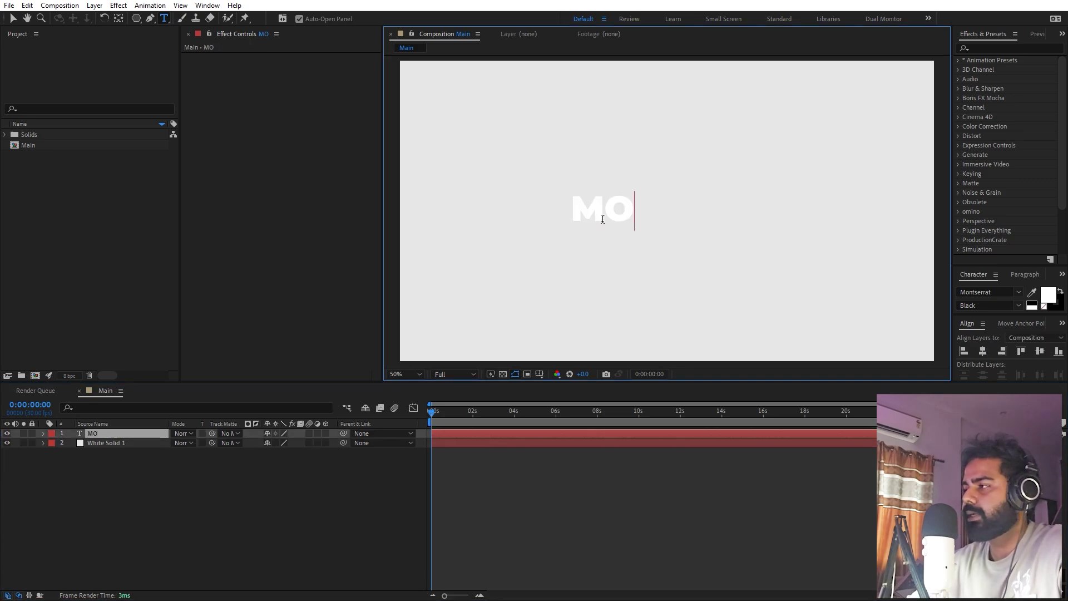
{"action": "key", "text": "KP_Enter"}
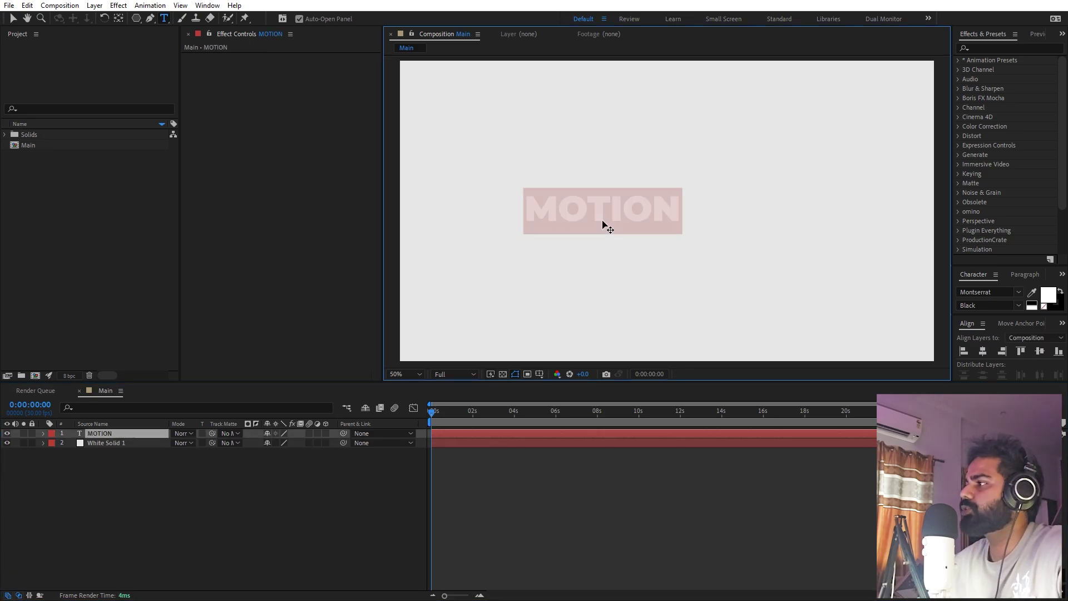
- Colour the MOTION text pure red and centre it in the composition
{"action": "left_click", "coordinate": [1049, 297]}
{"action": "left_click_drag", "start_coordinate": [278, 309], "coordinate": [382, 138]}
{"action": "left_click", "coordinate": [381, 250]}
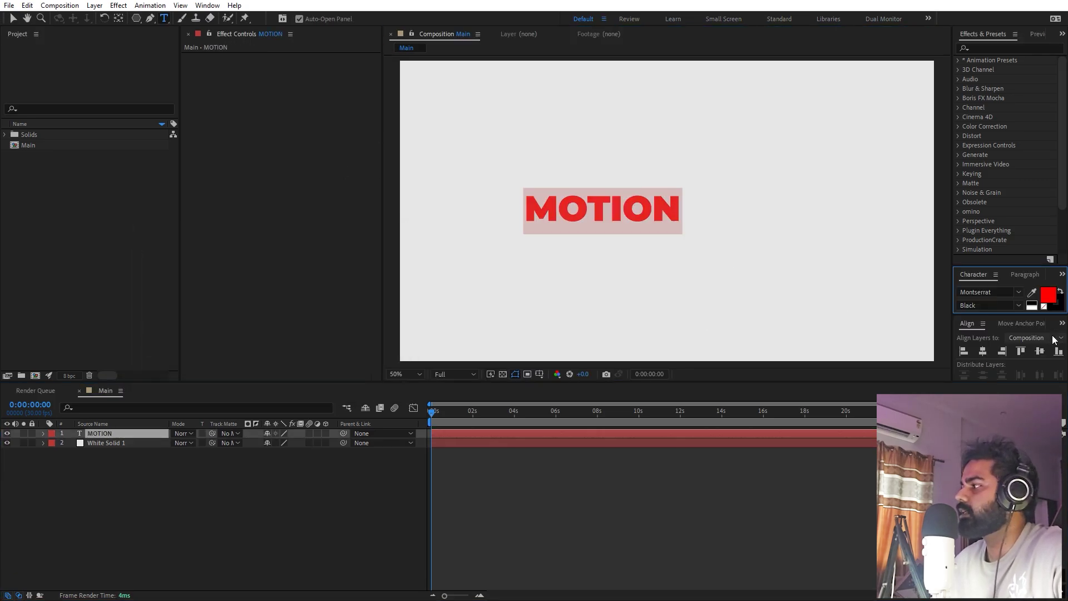
{"action": "left_click", "coordinate": [982, 352]}
{"action": "left_click", "coordinate": [789, 476]}
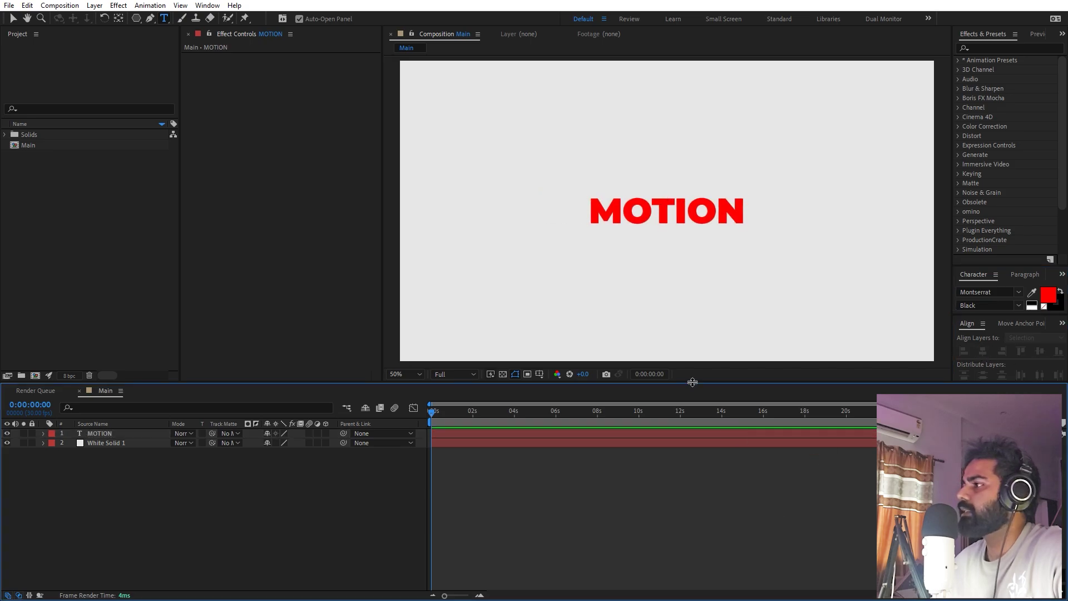
- Centre the anchor point of the MOTION text layer on its content
{"action": "left_click", "coordinate": [14, 20]}
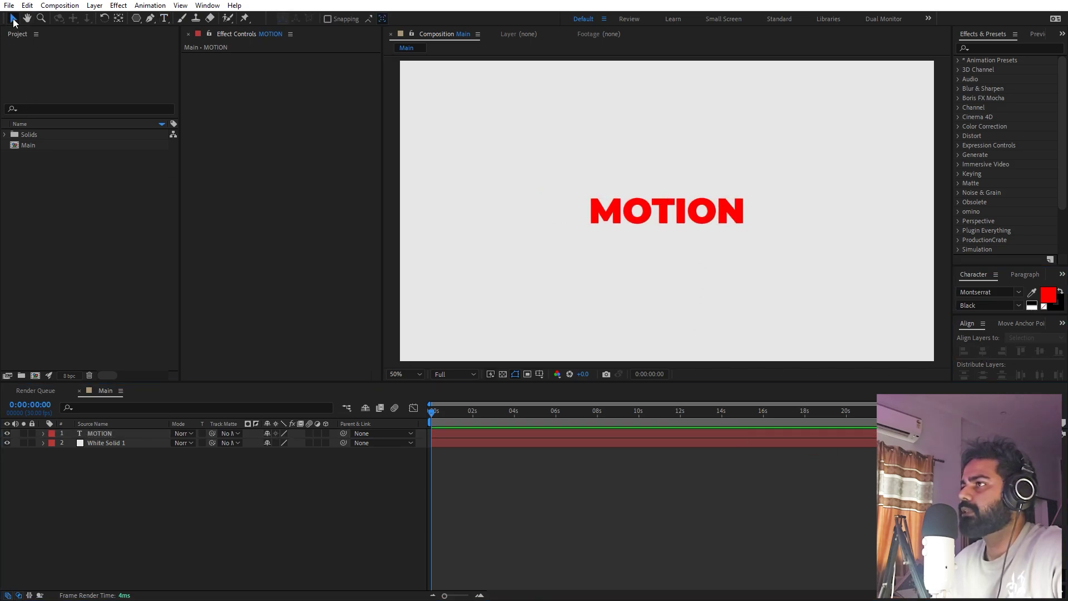
{"action": "left_click", "coordinate": [103, 433]}
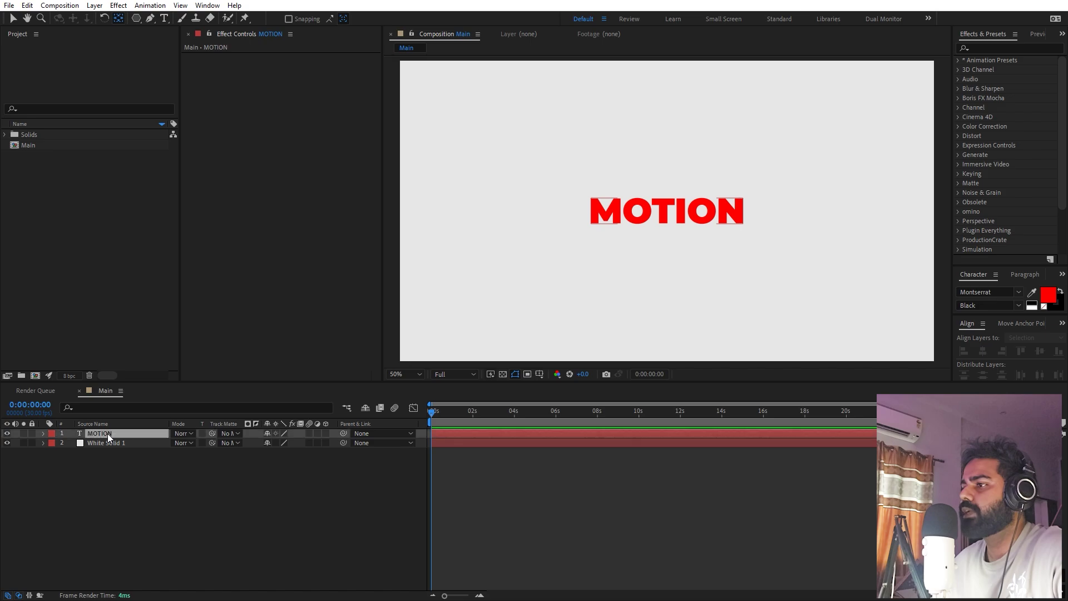
{"action": "double_click", "coordinate": [120, 19], "text": "ctrl"}
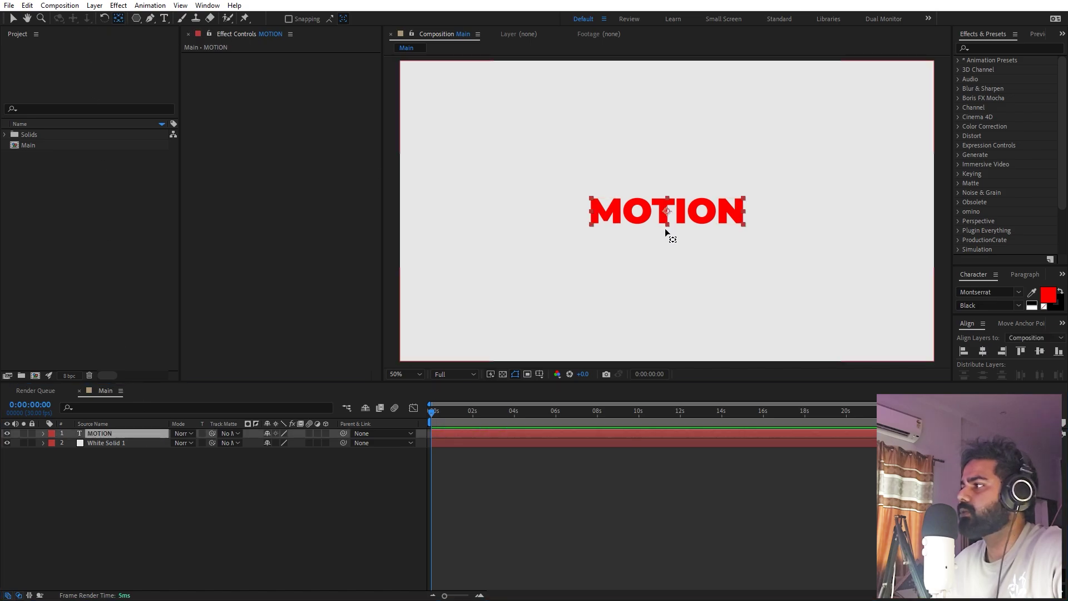
{"action": "left_click", "coordinate": [208, 495]}
{"action": "key", "text": "v"}
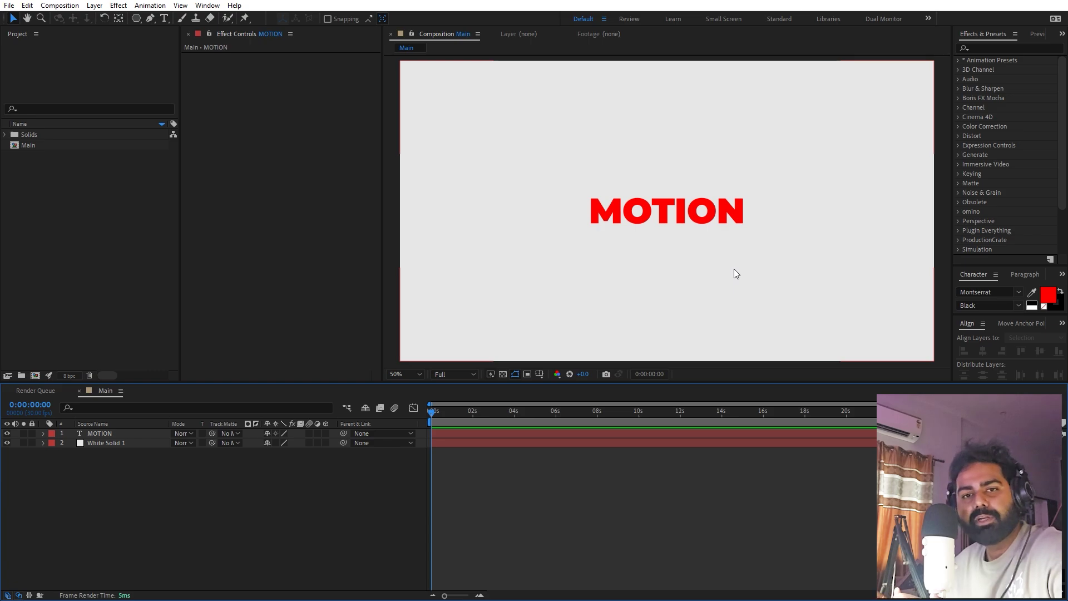
- Add a Tracking animator to the MOTION text, widen its letter spacing slightly, and collapse the layer's properties
{"action": "left_click", "coordinate": [43, 433]}
{"action": "left_click", "coordinate": [332, 443]}
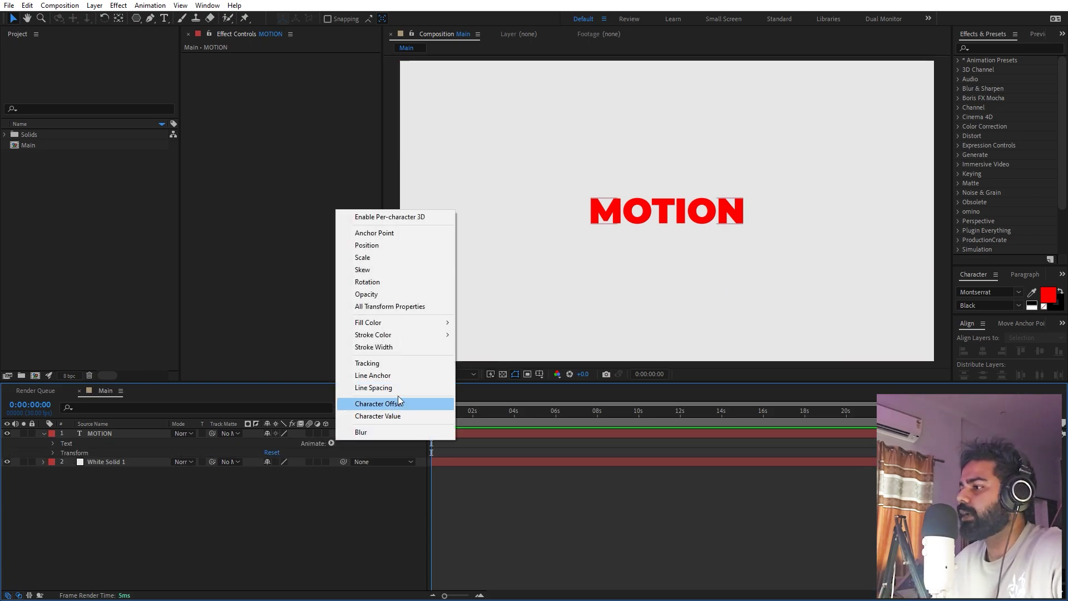
{"action": "left_click", "coordinate": [379, 361]}
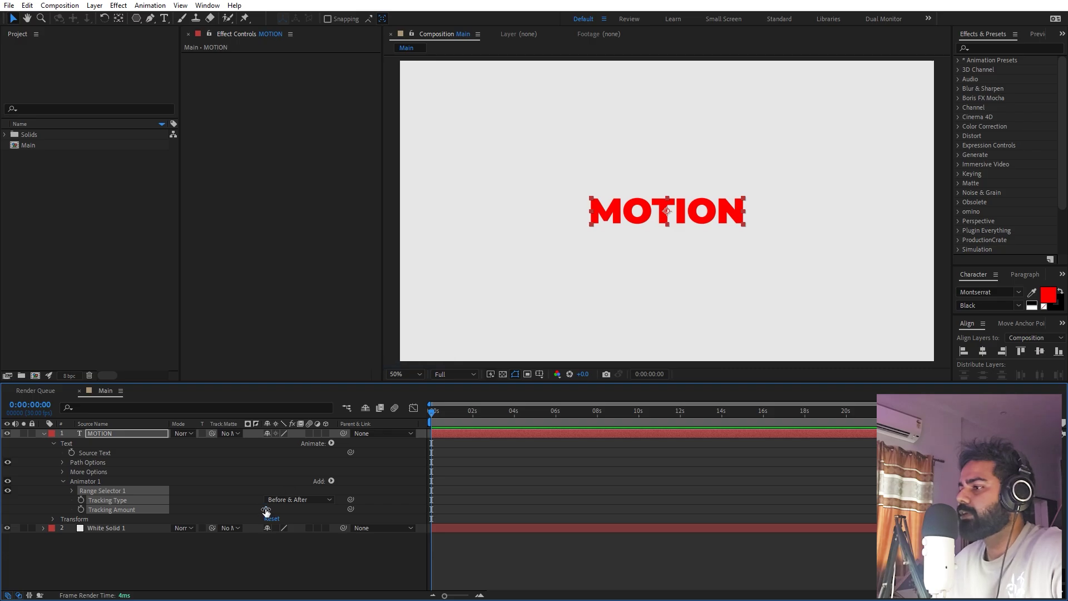
{"action": "key", "text": "Return"}
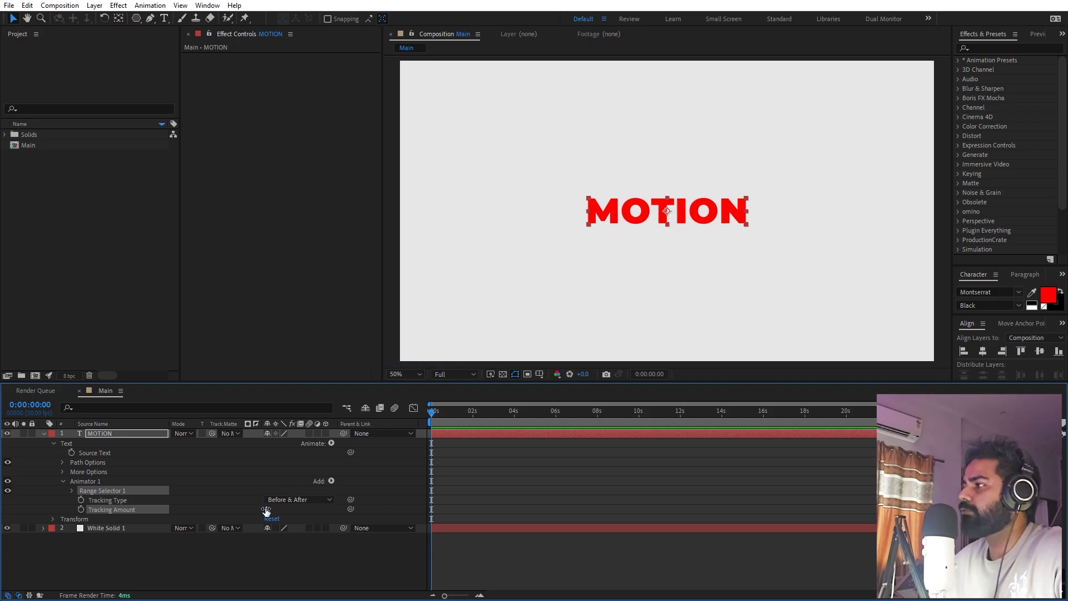
{"action": "left_click", "coordinate": [520, 517]}
{"action": "left_click_drag", "start_coordinate": [268, 509], "coordinate": [309, 509]}
{"action": "key", "text": "ctrl+z"}
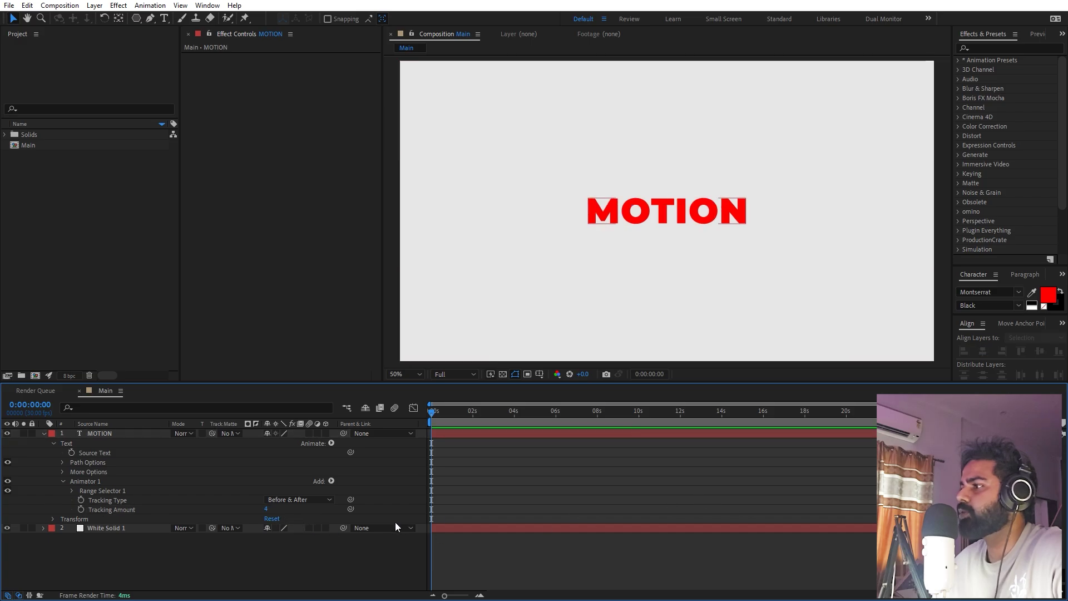
{"action": "key", "text": "Return"}
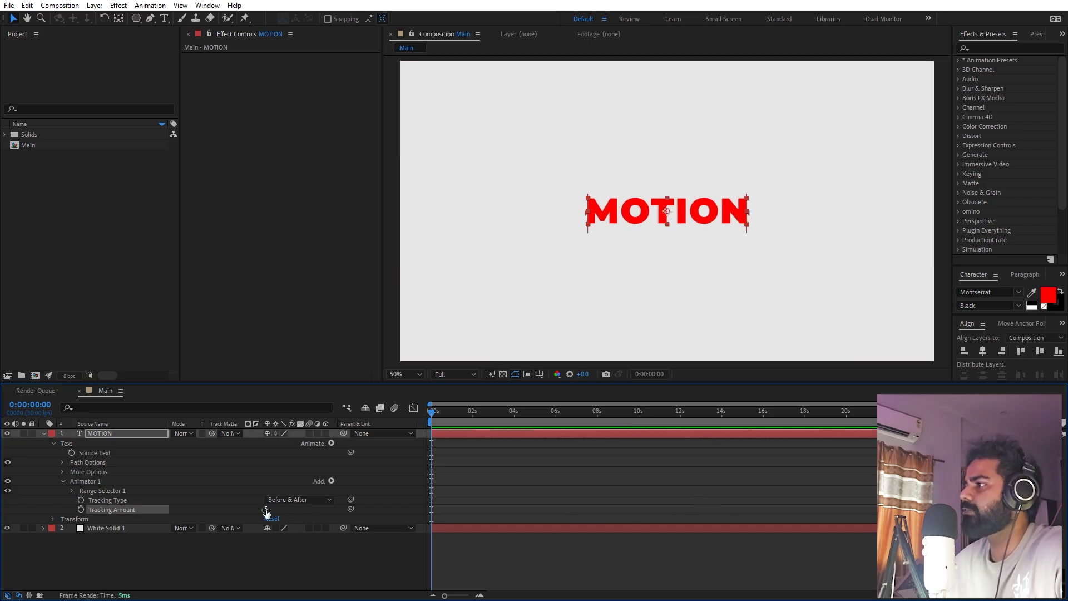
{"action": "left_click", "coordinate": [44, 434]}
{"action": "left_click", "coordinate": [91, 254]}
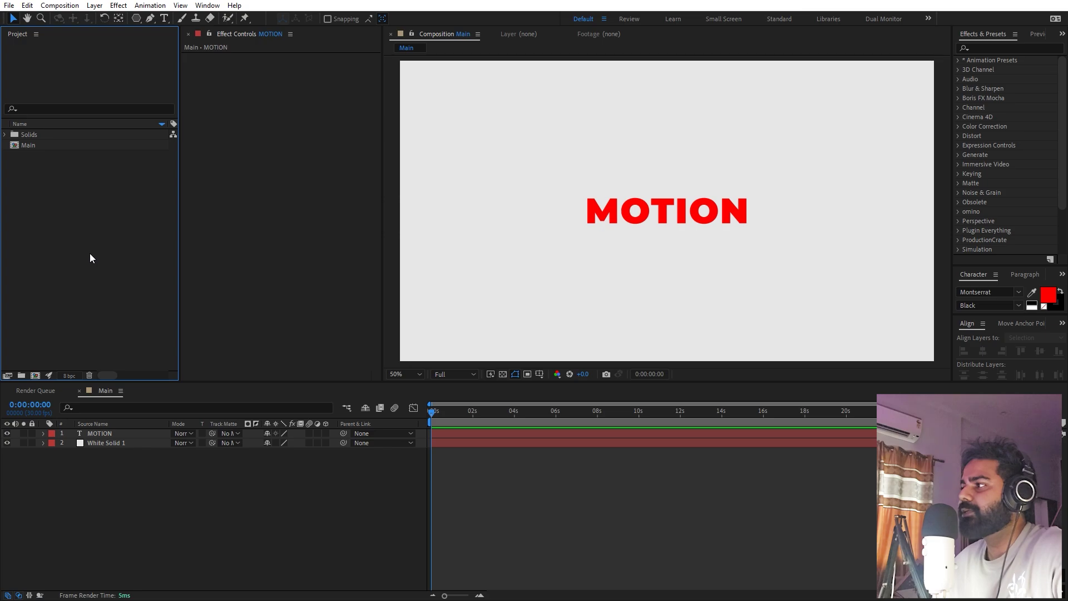
- Draw a small black pentagon with the Polygon tool just left of the word MOTION and centre it vertically
{"action": "left_click", "coordinate": [135, 18]}
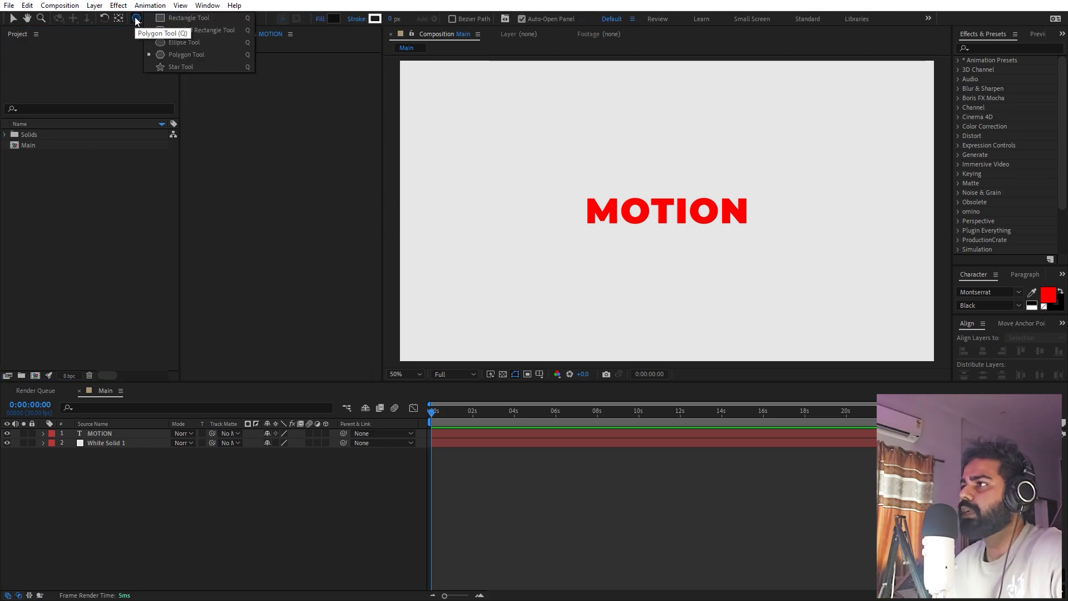
{"action": "left_click", "coordinate": [177, 54]}
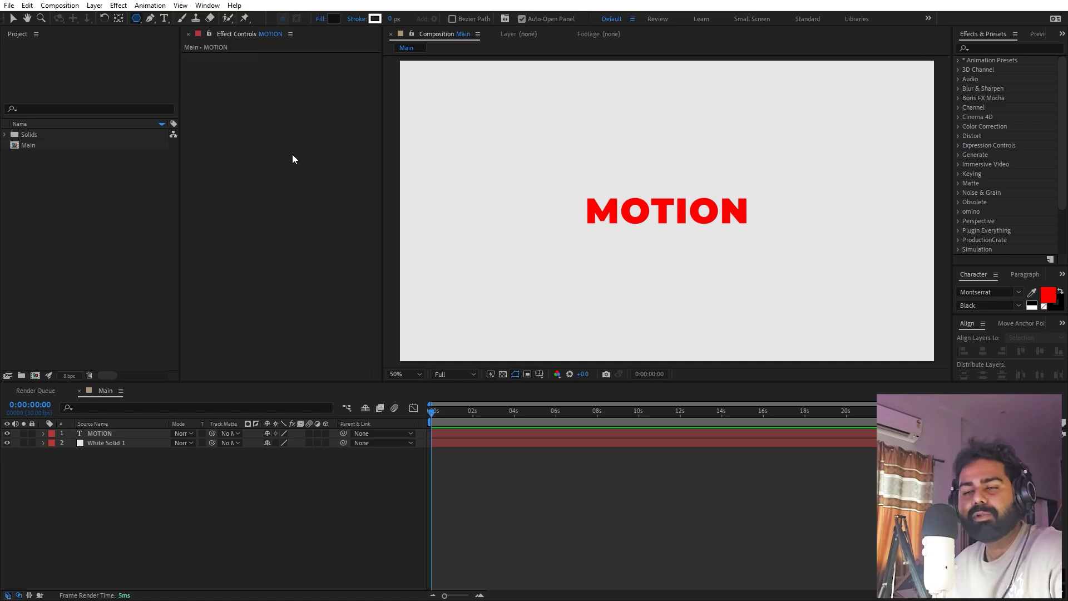
{"action": "left_click", "coordinate": [567, 516]}
{"action": "scroll", "coordinate": [625, 328], "scroll_direction": "up", "scroll_amount": 2}
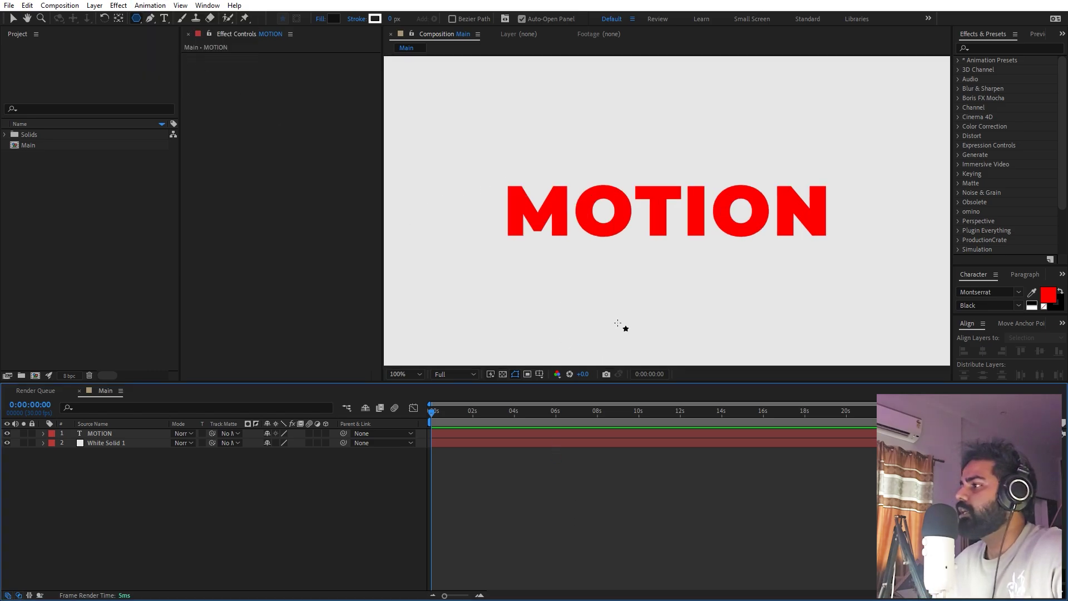
{"action": "scroll", "coordinate": [625, 329], "scroll_direction": "down", "scroll_amount": 1}
{"action": "left_click_drag", "start_coordinate": [612, 265], "coordinate": [636, 264]}
{"action": "left_click_drag", "start_coordinate": [497, 215], "coordinate": [511, 227]}
{"action": "left_click", "coordinate": [1038, 353]}
- Move the pentagon horizontally so it sits over the letter M
{"action": "key", "text": "v"}
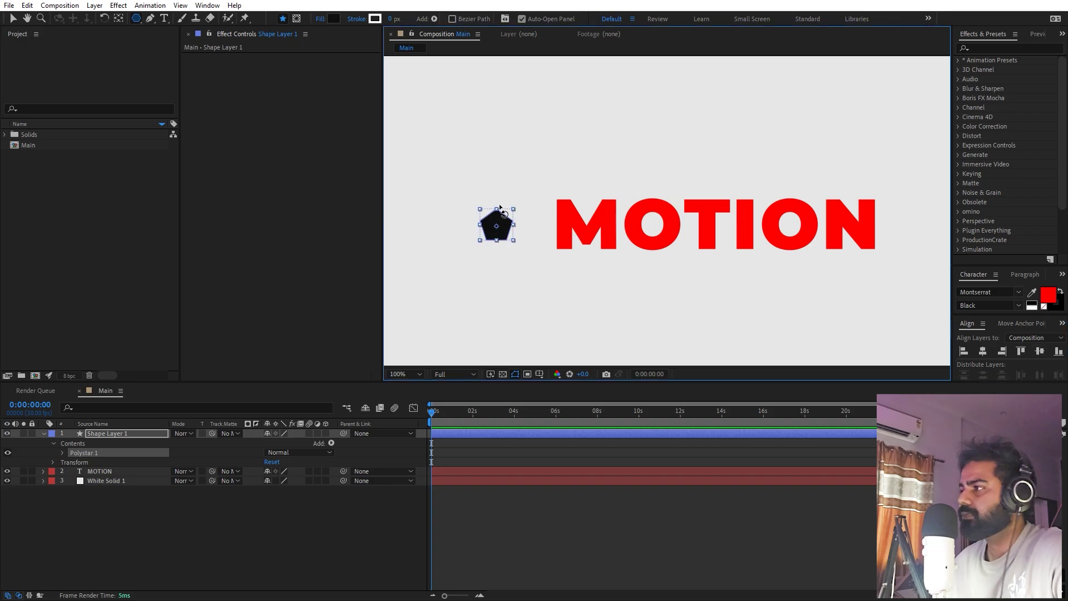
{"action": "left_click_drag", "start_coordinate": [498, 219], "coordinate": [587, 220]}
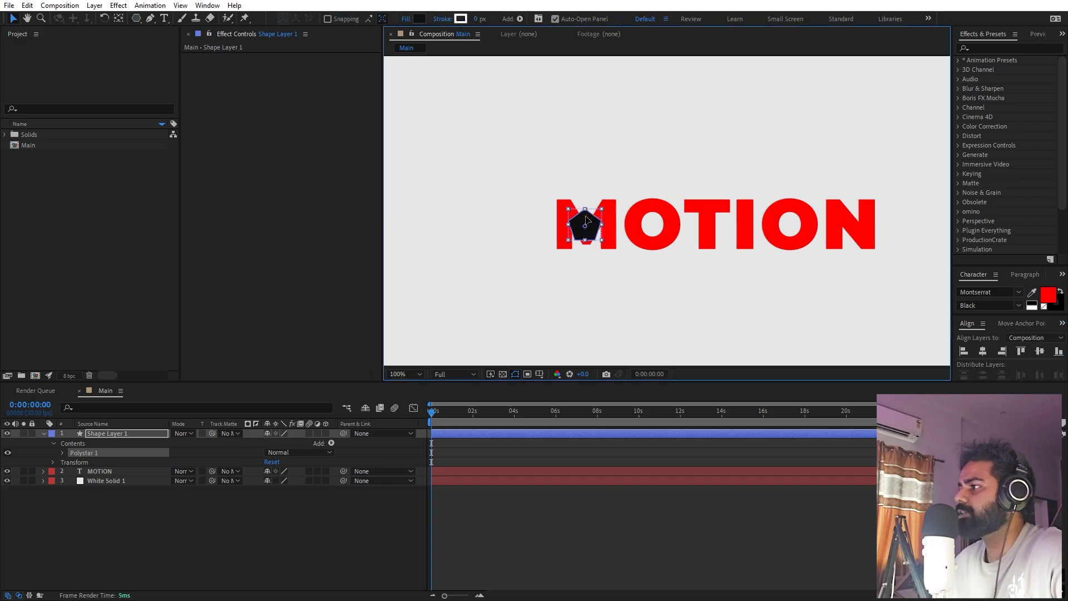
{"action": "left_click", "coordinate": [525, 460]}
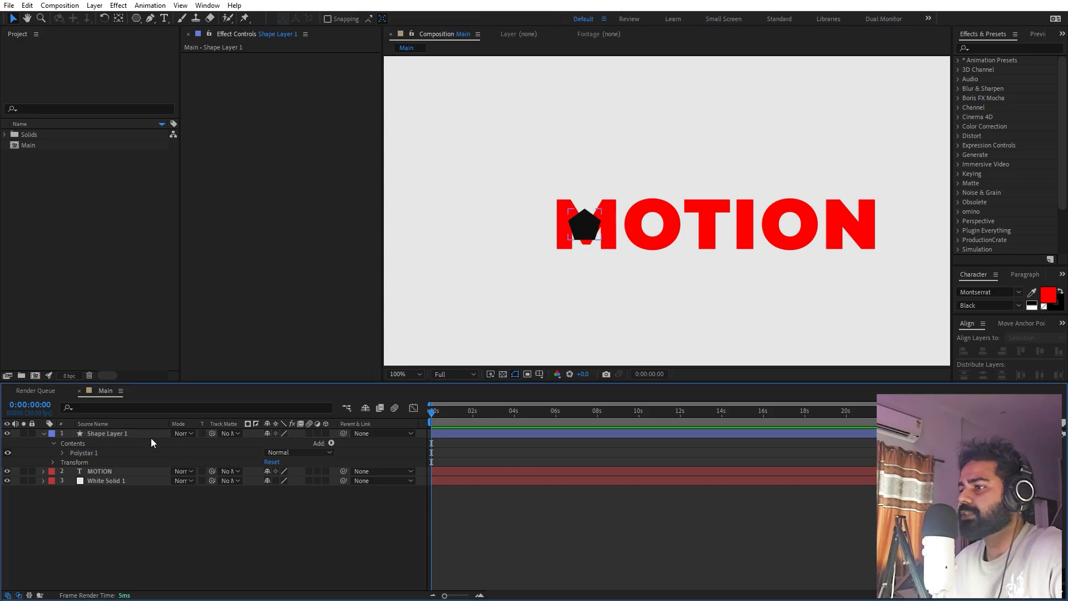
- Set a first Position keyframe for the pentagon's shape layer at frame 0
{"action": "left_click", "coordinate": [91, 433]}
{"action": "key", "text": "p"}
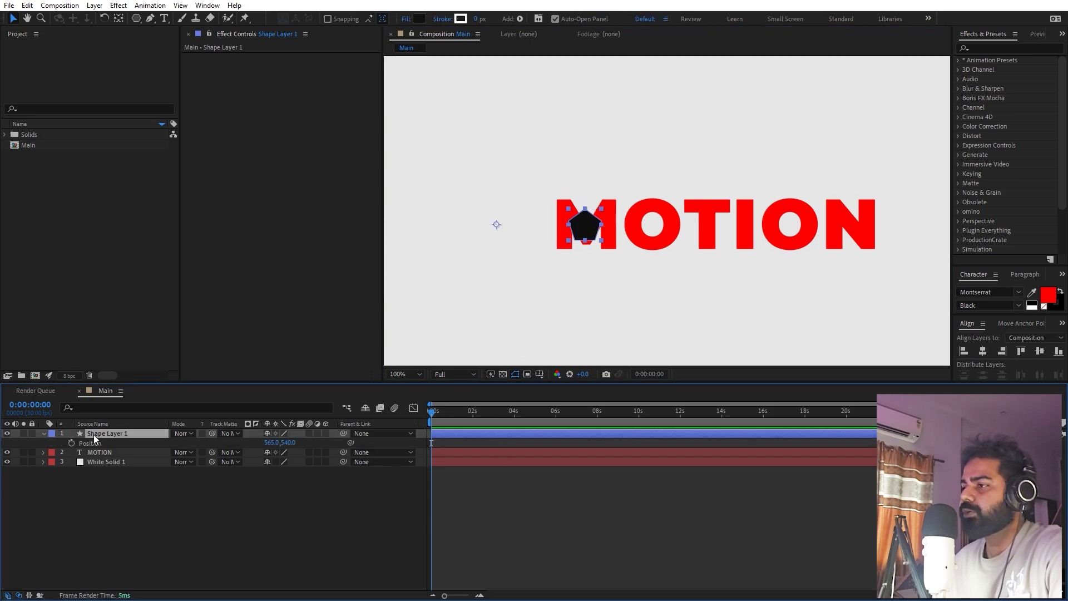
{"action": "left_click", "coordinate": [71, 443]}
{"action": "left_click_drag", "start_coordinate": [444, 595], "coordinate": [466, 596]}
- Move the shape layer's anchor point to the centre of the pentagon
{"action": "key", "text": "y"}
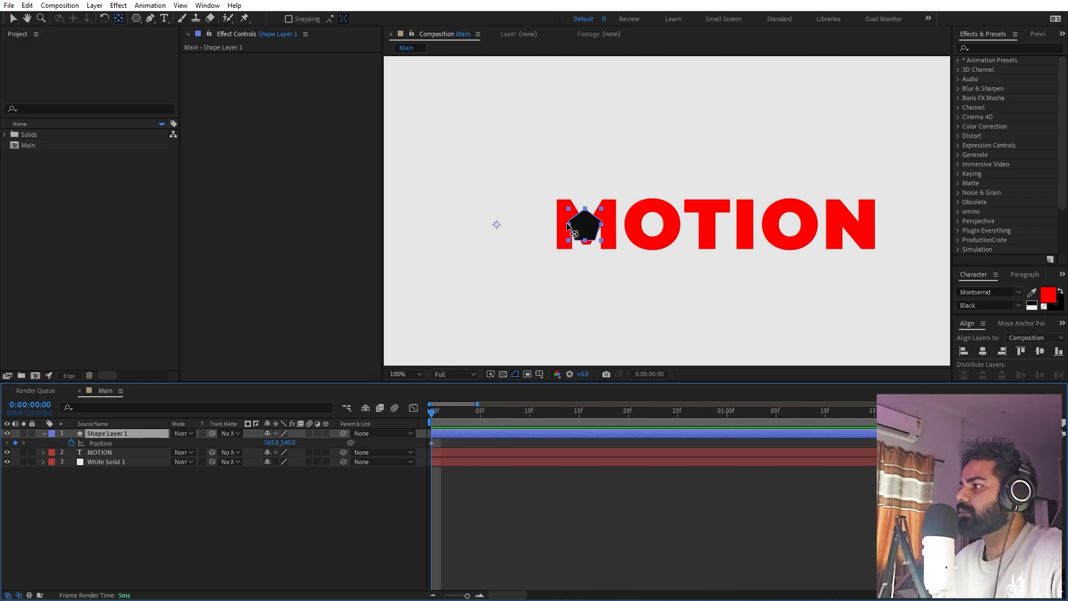
{"action": "key", "text": "v"}
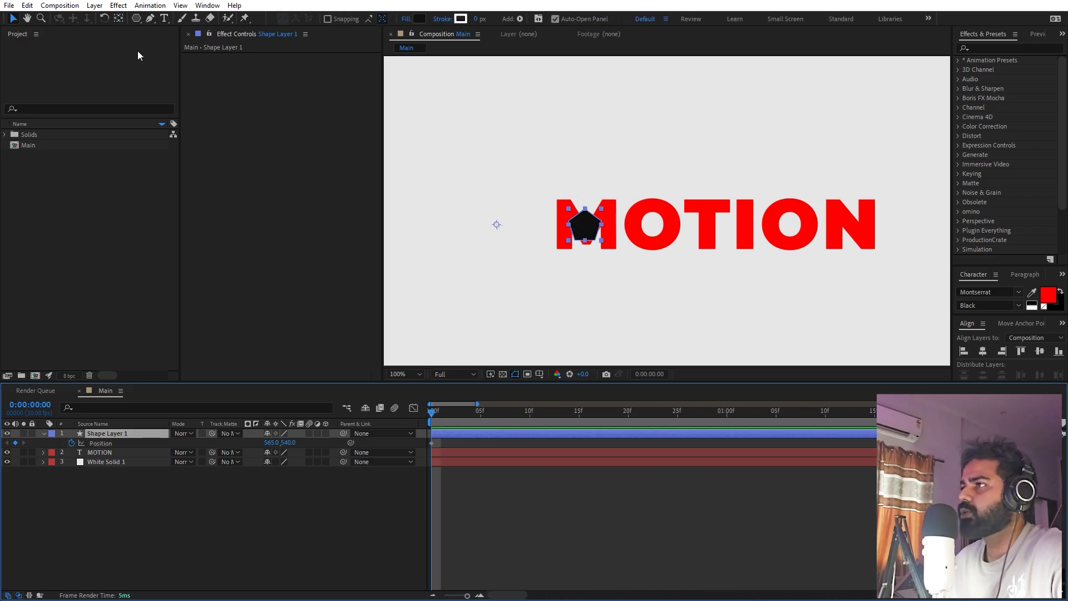
{"action": "key", "text": "y"}
{"action": "left_click_drag", "start_coordinate": [496, 224], "coordinate": [585, 224]}
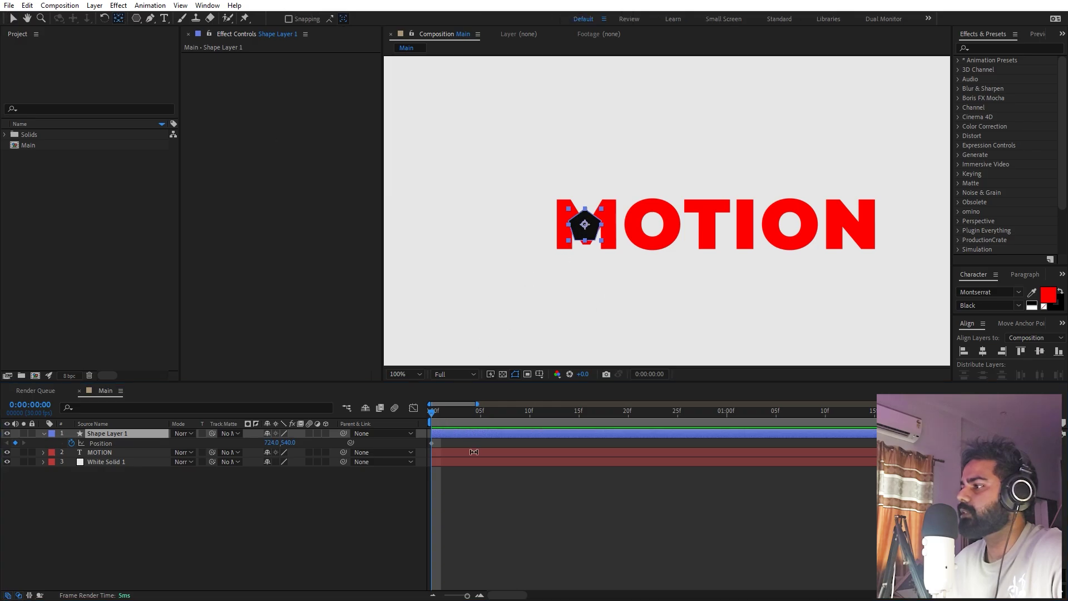
{"action": "left_click", "coordinate": [472, 443]}
{"action": "key", "text": "v"}
- At frame 5, lower the pentagon to the foot of the M to keyframe its Position at 724, 595
{"action": "left_click_drag", "start_coordinate": [443, 416], "coordinate": [474, 418]}
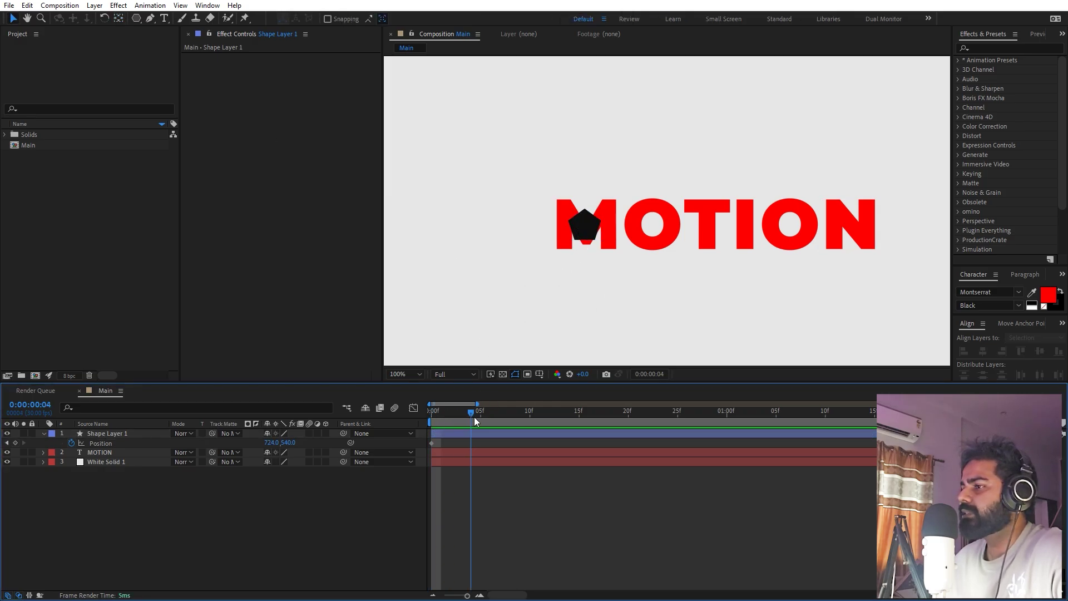
{"action": "left_click", "coordinate": [478, 412]}
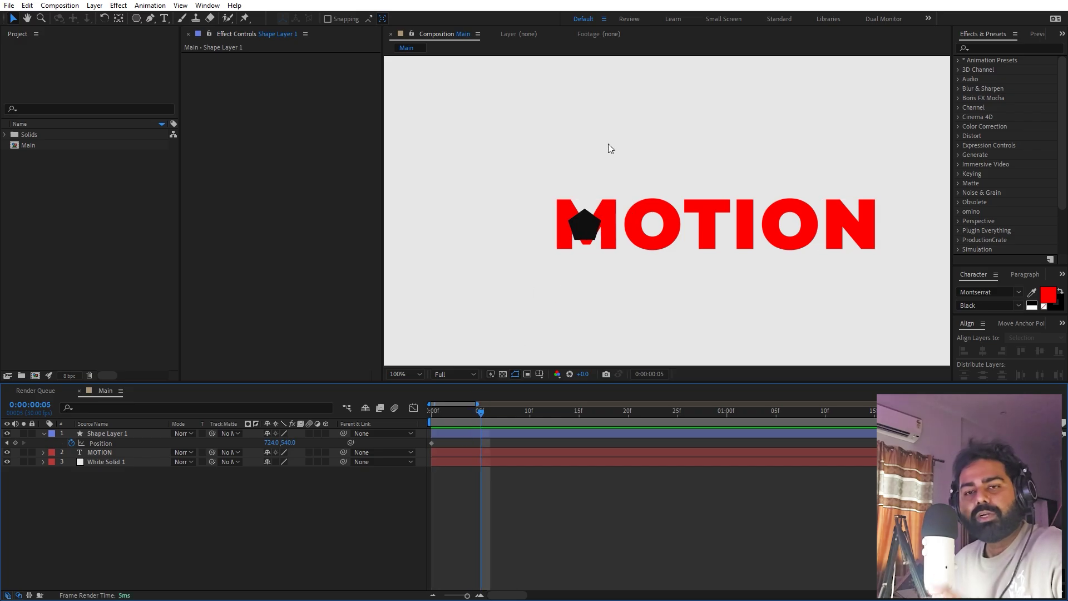
{"action": "left_click", "coordinate": [587, 229]}
{"action": "left_click_drag", "start_coordinate": [592, 234], "coordinate": [594, 267]}
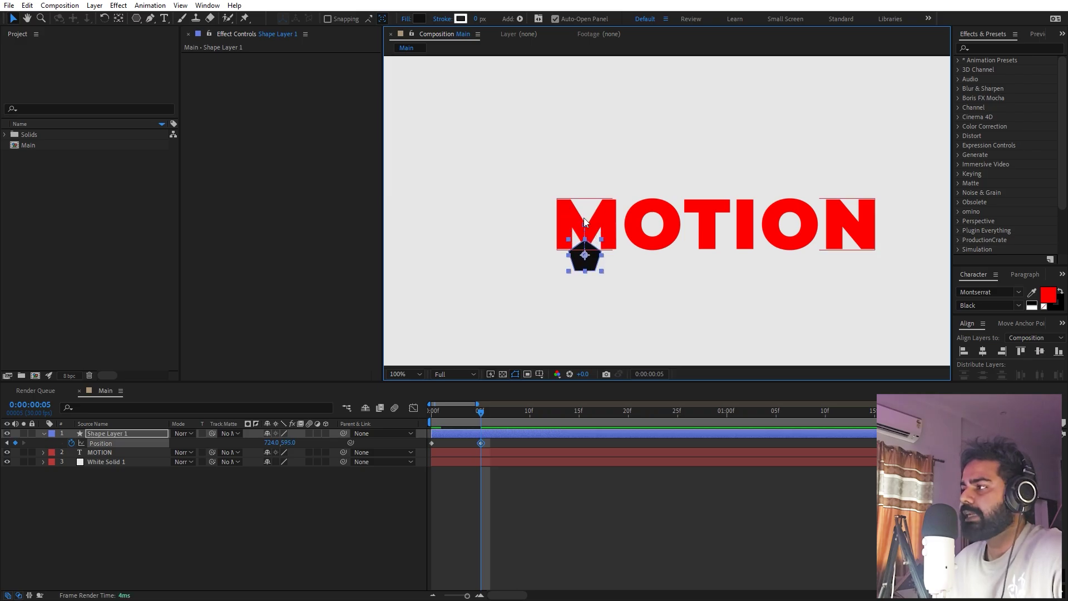
- At about frame 14, keyframe the pentagon straight up to well above the M, and preview the motion
{"action": "left_click_drag", "start_coordinate": [495, 422], "coordinate": [566, 418]}
{"action": "left_click_drag", "start_coordinate": [595, 271], "coordinate": [600, 131]}
{"action": "key", "text": "space"}
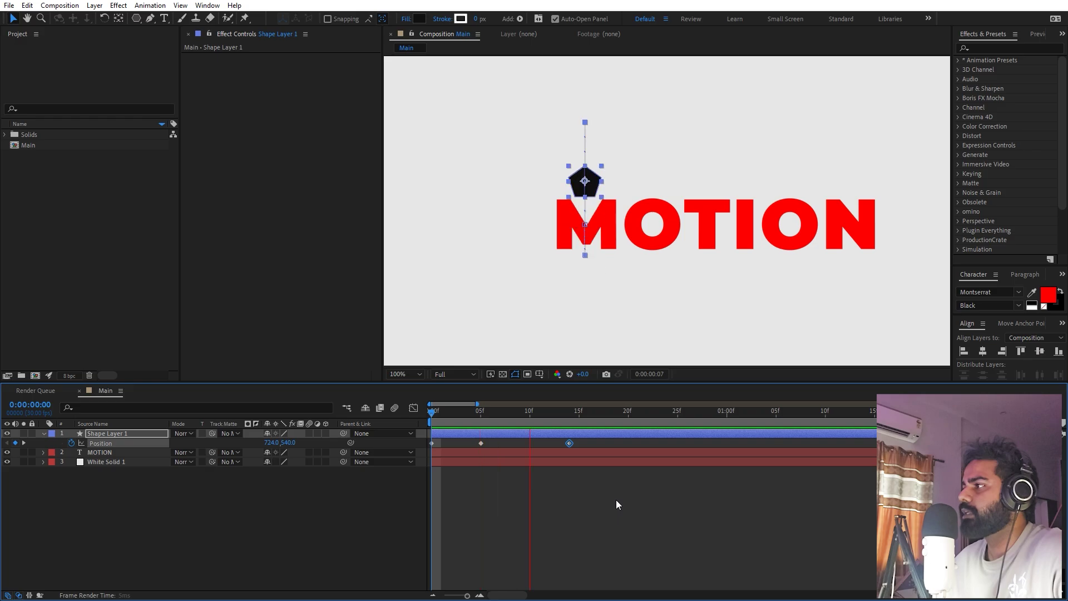
- Move the pentagon's last Position keyframe to frame 15 and apply Easy Ease to all three Position keyframes
{"action": "key", "text": "space"}
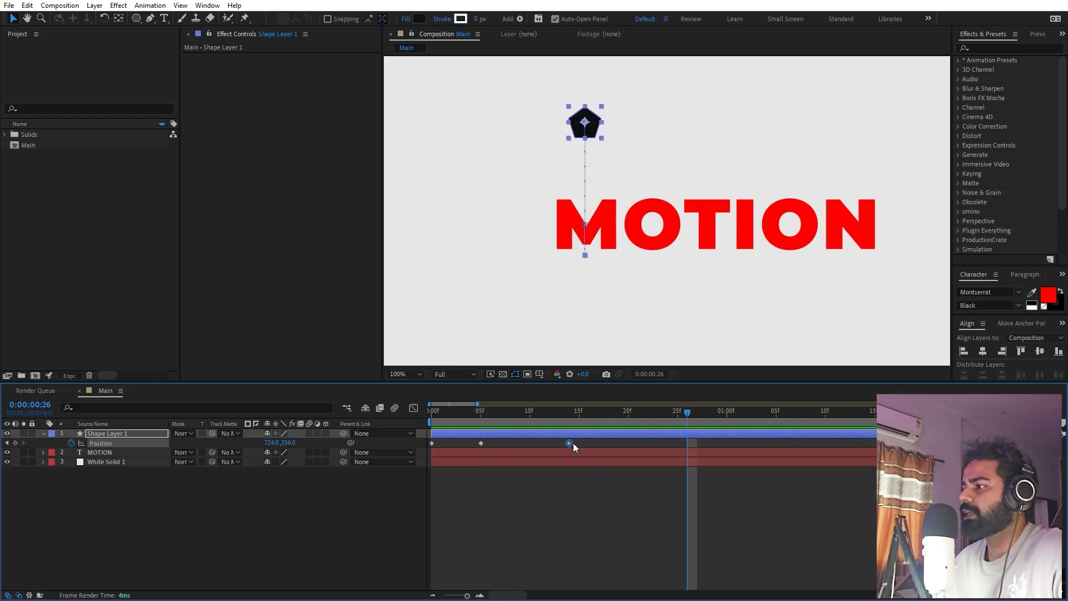
{"action": "left_click_drag", "start_coordinate": [589, 439], "coordinate": [315, 448]}
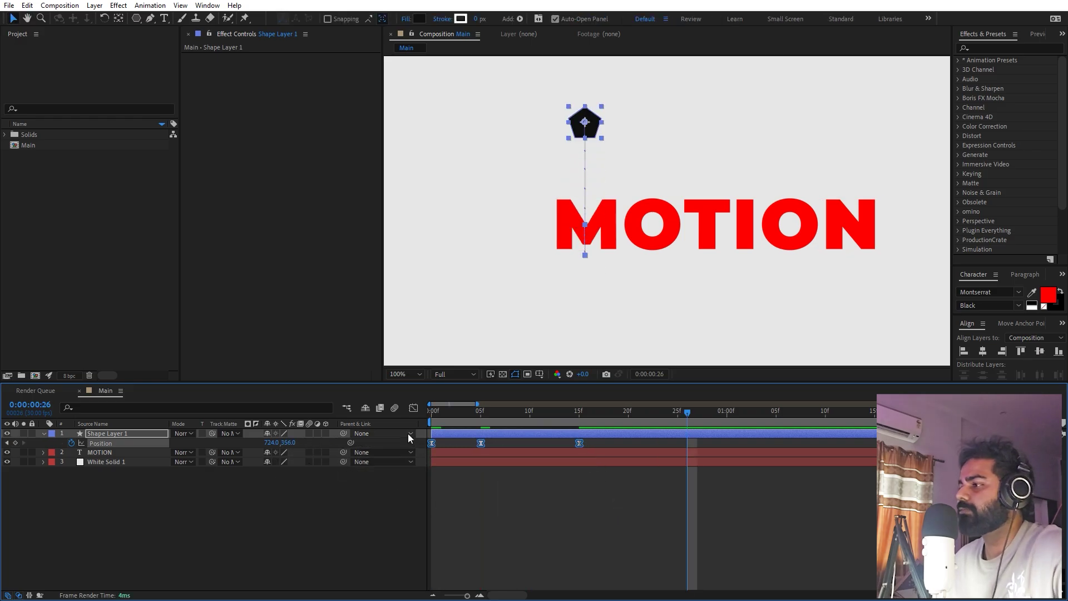
- In the Position speed graph, reshape the jump between frames 5 and 15 to peak sharply near frame 7 and slow gradually, and preview it
{"action": "left_click", "coordinate": [414, 409]}
{"action": "left_click", "coordinate": [631, 584]}
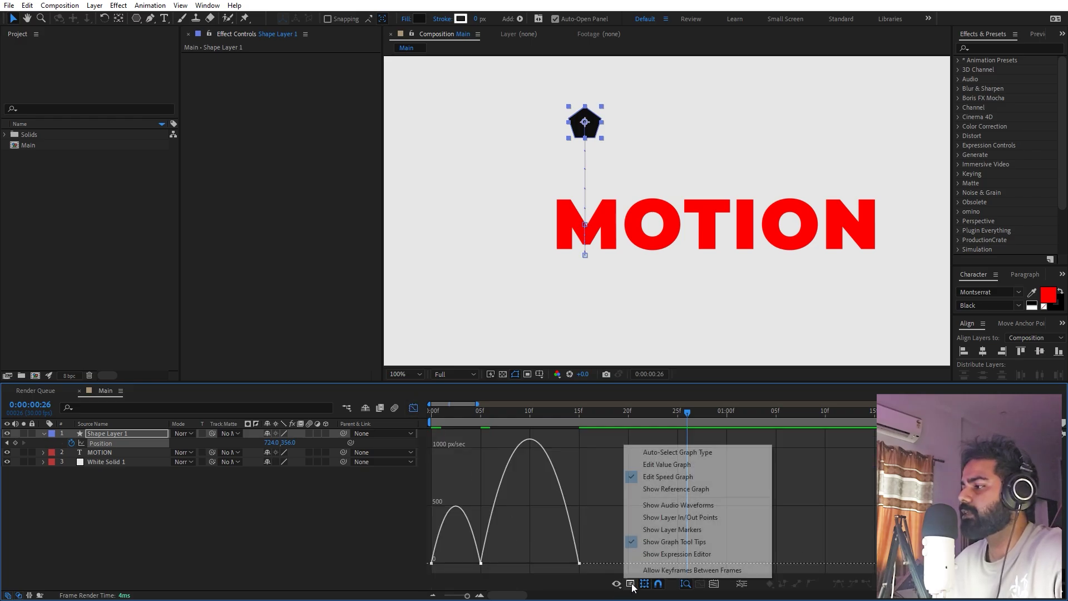
{"action": "left_click", "coordinate": [599, 505]}
{"action": "left_click_drag", "start_coordinate": [641, 523], "coordinate": [553, 569]}
{"action": "left_click_drag", "start_coordinate": [624, 529], "coordinate": [523, 566]}
{"action": "key", "text": "space"}
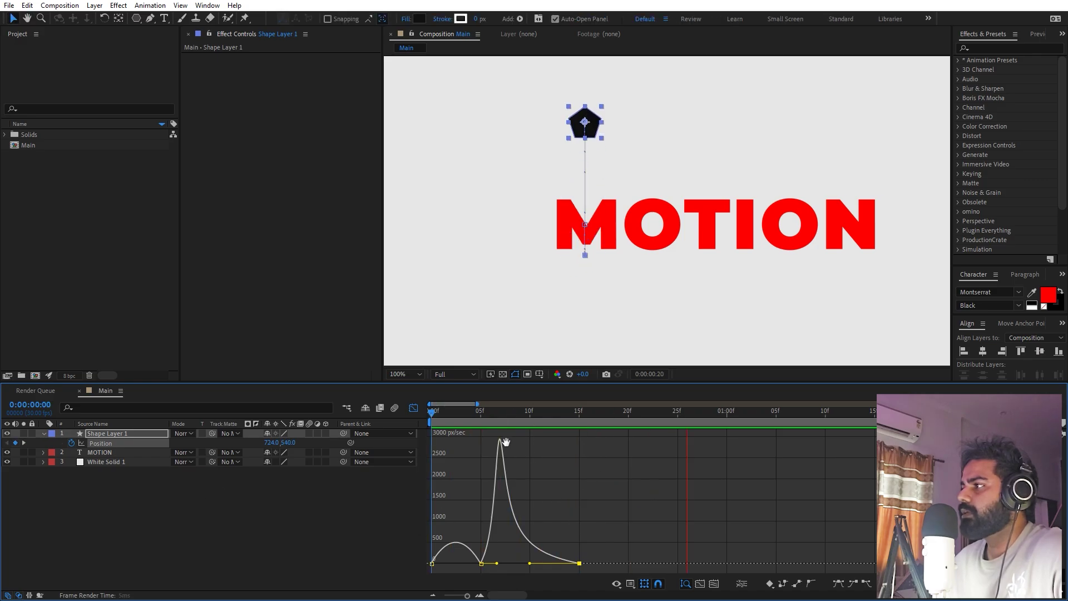
- Sharpen the speed curve of the pentagon's dip between frames 0 and 5 into a steeper central peak, and preview the motion
{"action": "left_click", "coordinate": [470, 561]}
{"action": "left_click", "coordinate": [480, 563]}
{"action": "left_click_drag", "start_coordinate": [471, 564], "coordinate": [444, 564]}
{"action": "key", "text": "space"}
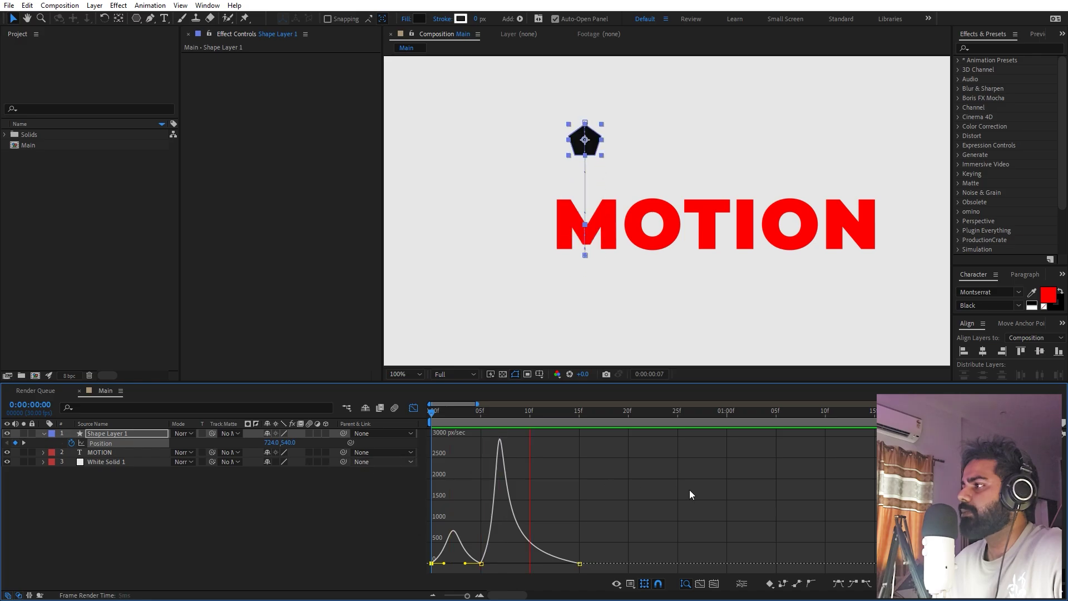
- At frame 15, duplicate the MOTION text layer and change the copy's text to M
{"action": "left_click", "coordinate": [413, 408]}
{"action": "left_click", "coordinate": [585, 426]}
{"action": "key", "text": "Page_Up"}
{"action": "left_click", "coordinate": [619, 542]}
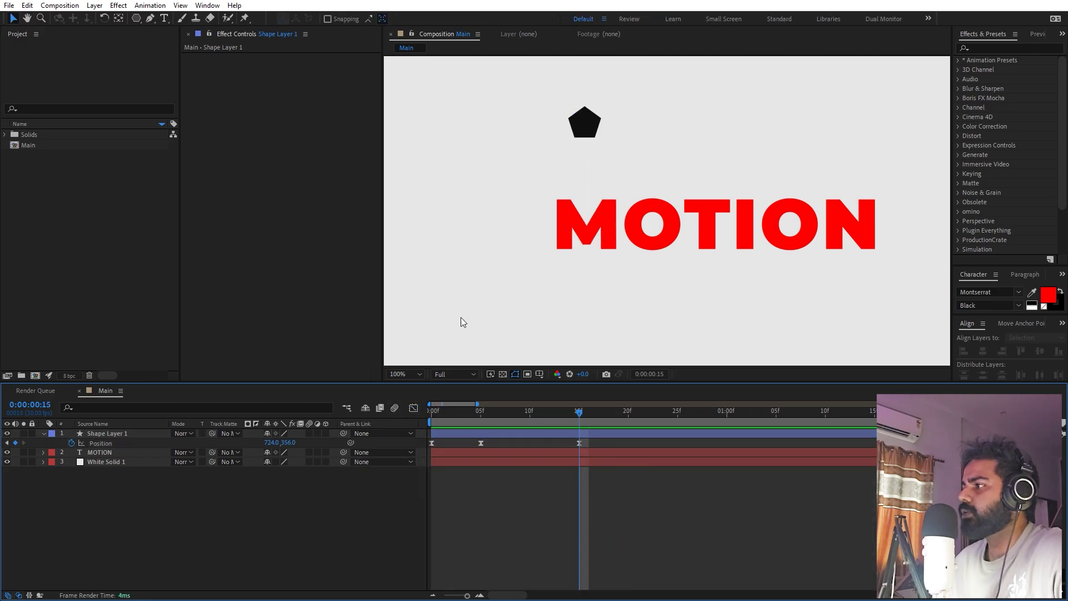
{"action": "left_click", "coordinate": [111, 452]}
{"action": "key", "text": "ctrl+d"}
{"action": "double_click", "coordinate": [106, 452]}
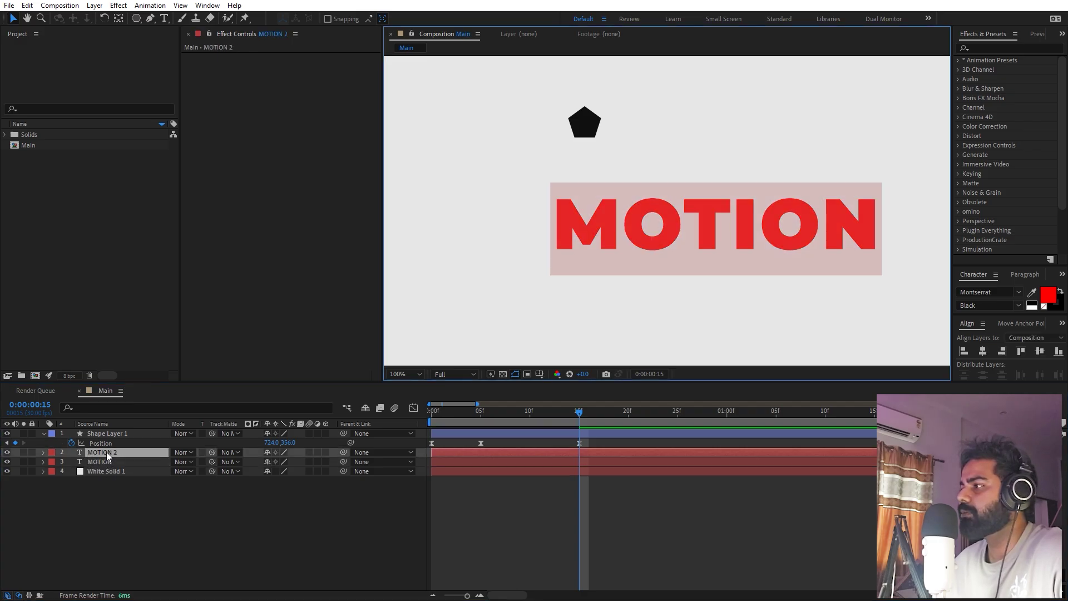
{"action": "type", "text": "M"}
{"action": "left_click", "coordinate": [98, 497]}
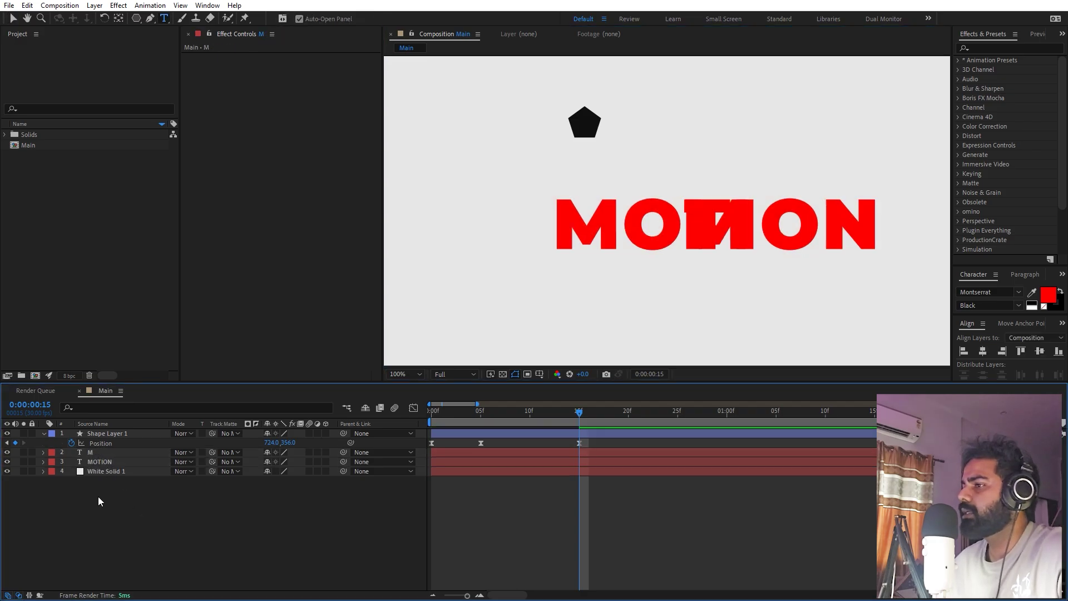
- Set the fill colour of the separate M text to dark grey 191919
{"action": "double_click", "coordinate": [91, 452]}
{"action": "left_click", "coordinate": [1048, 297]}
{"action": "left_click_drag", "start_coordinate": [275, 295], "coordinate": [77, 376]}
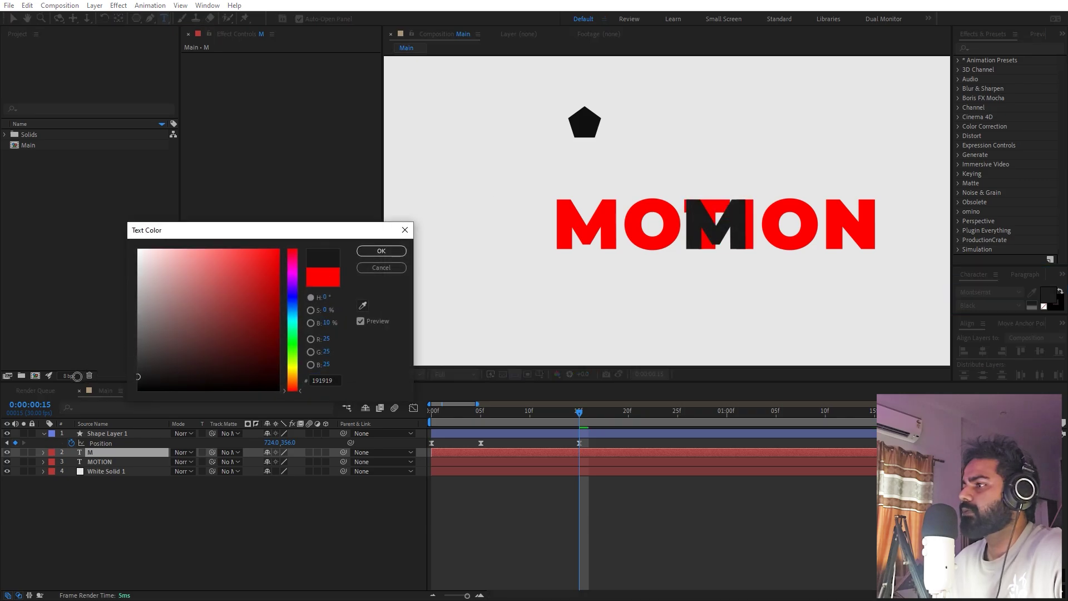
{"action": "left_click", "coordinate": [381, 250]}
- Move the dark M horizontally until it covers the red M of MOTION
{"action": "left_click", "coordinate": [118, 18]}
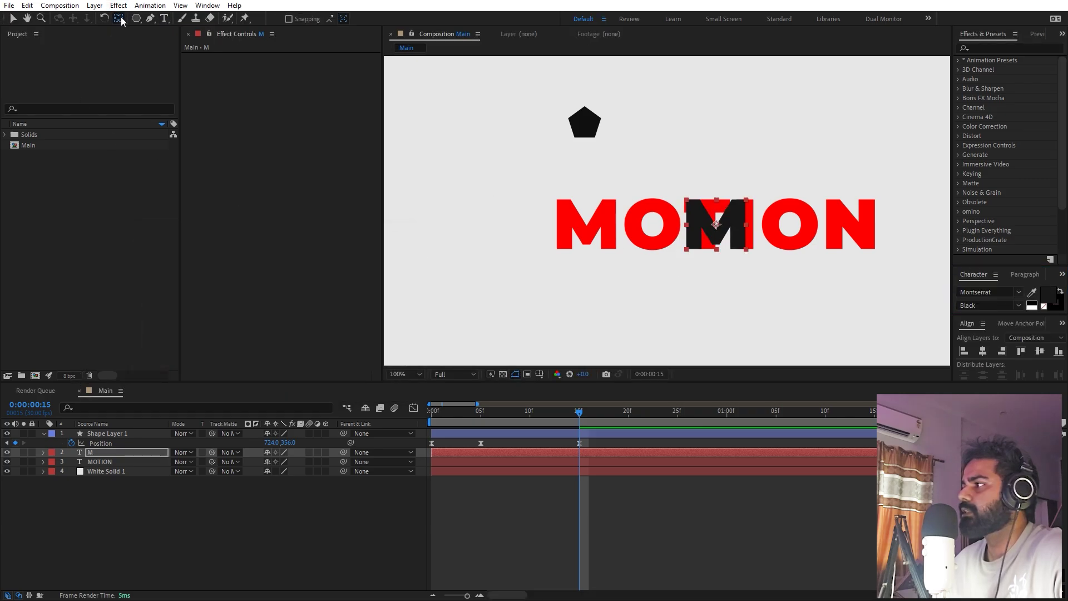
{"action": "key", "text": "v"}
{"action": "left_click_drag", "start_coordinate": [732, 239], "coordinate": [600, 238]}
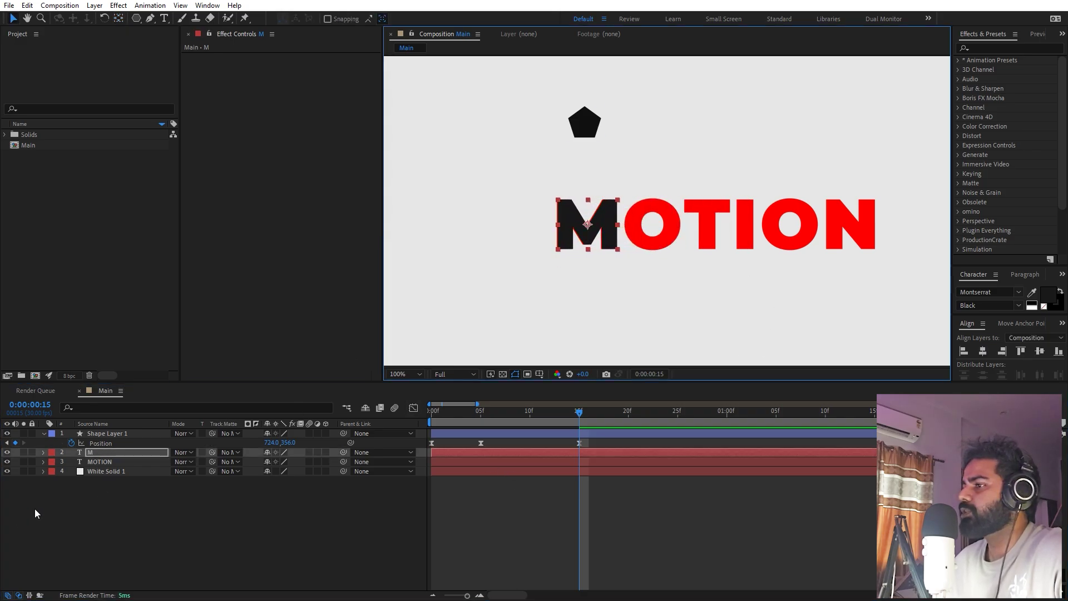
- Keyframe the dark M's Position to fall from 729.1, 356 at frame 15 to 729.1, 540 at frame 28
{"action": "key", "text": "alt+shift+p"}
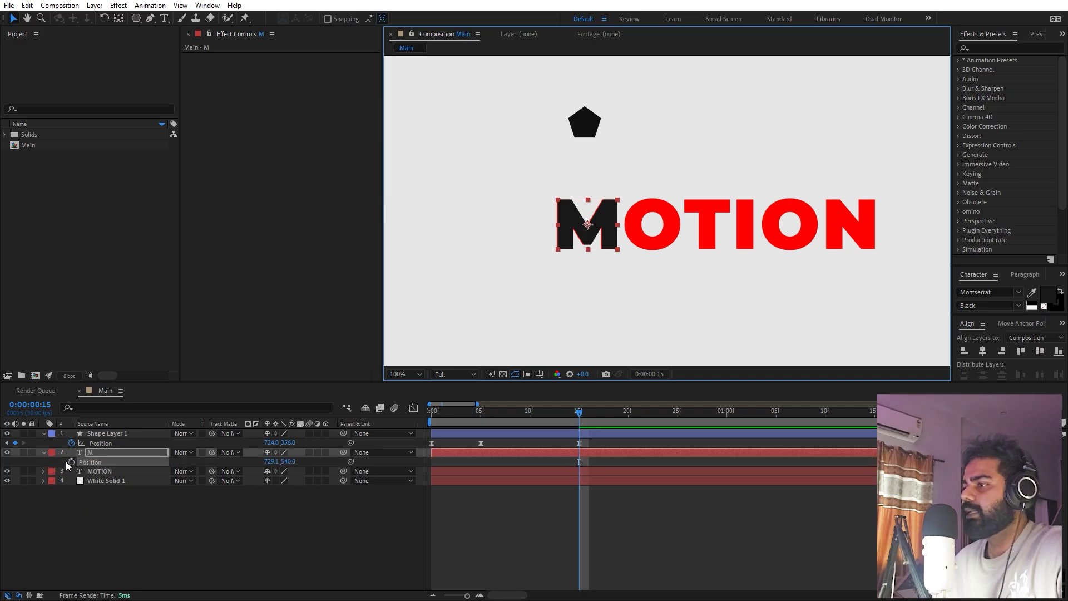
{"action": "left_click_drag", "start_coordinate": [577, 462], "coordinate": [710, 464]}
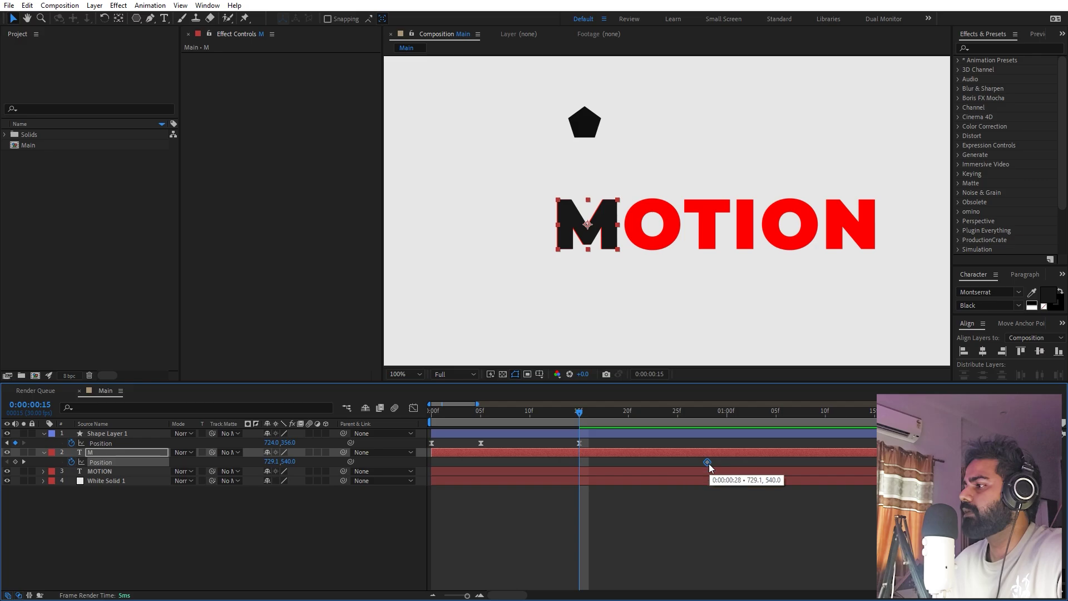
{"action": "left_click_drag", "start_coordinate": [608, 233], "coordinate": [607, 130]}
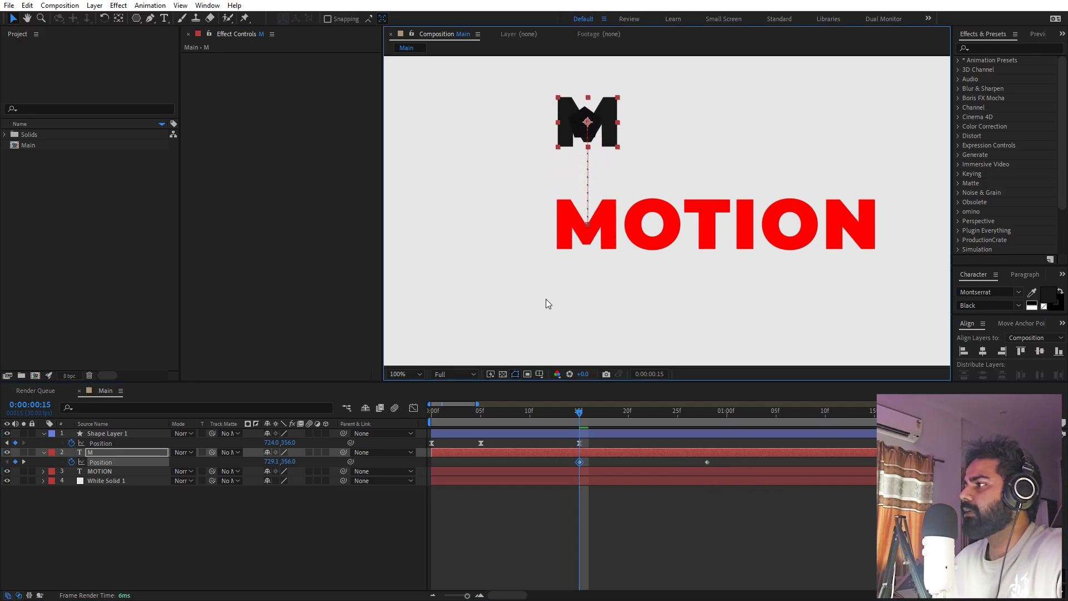
- Trim the M layer to start and the pentagon layer to end at frame 15, and preview the swap
{"action": "left_click_drag", "start_coordinate": [433, 452], "coordinate": [579, 449]}
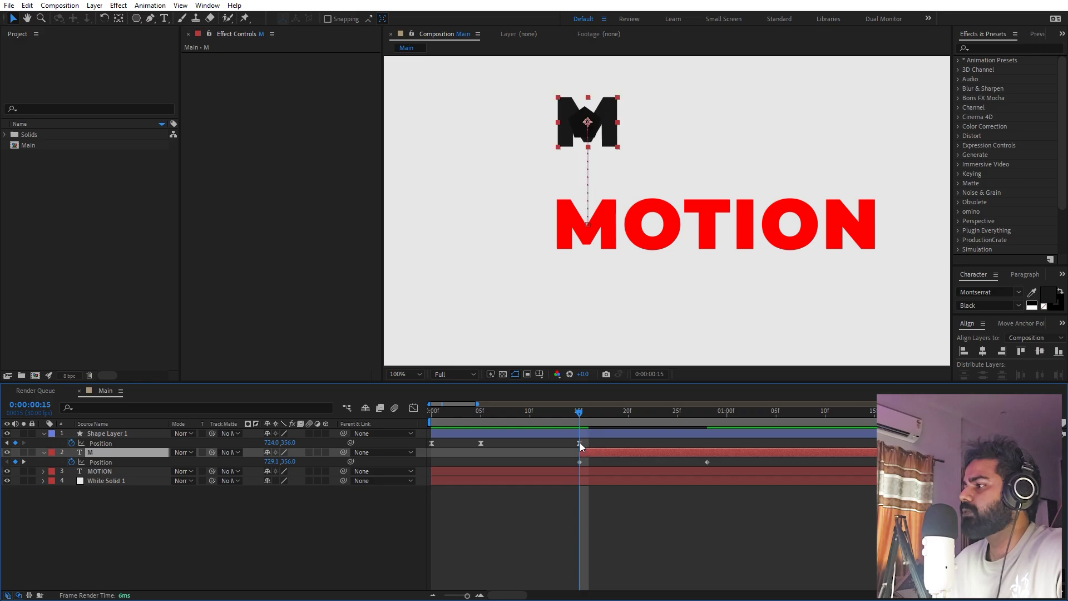
{"action": "left_click", "coordinate": [584, 434]}
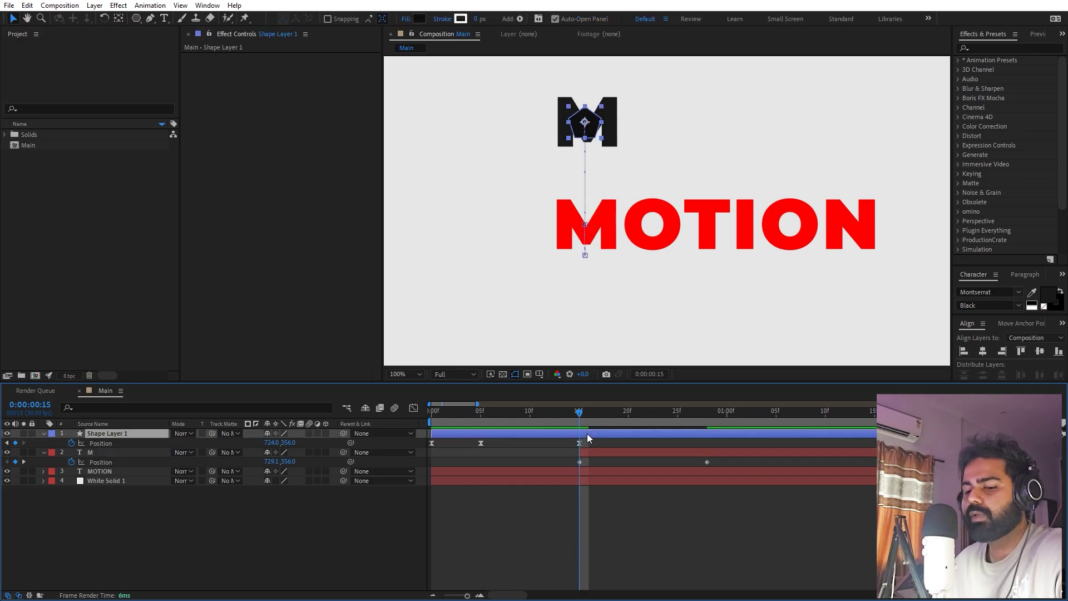
{"action": "key", "text": "ctrl+shift+d"}
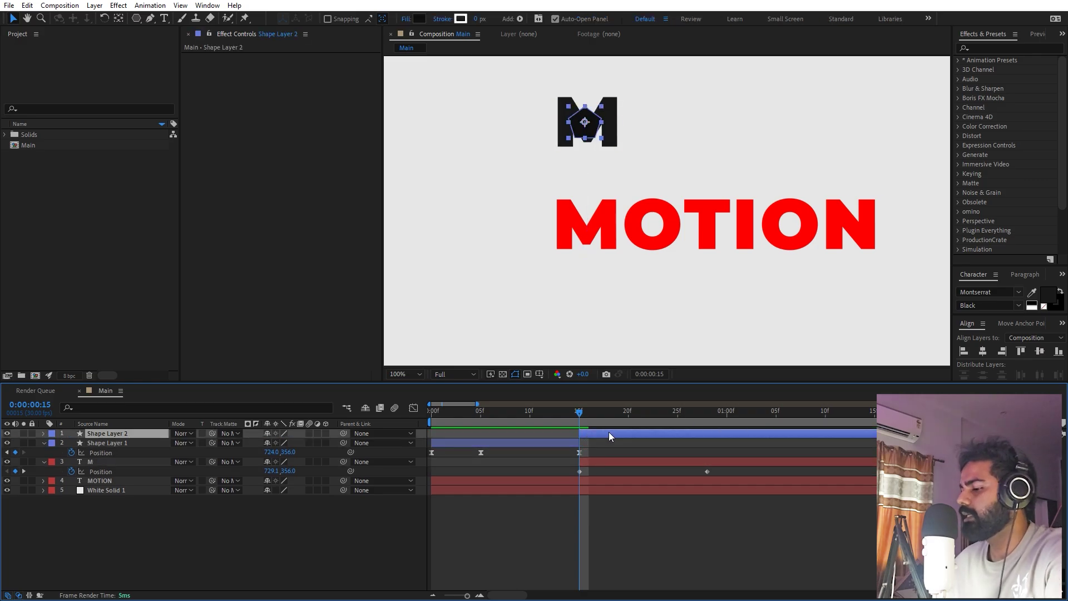
{"action": "key", "text": "Delete"}
{"action": "left_click_drag", "start_coordinate": [592, 415], "coordinate": [432, 417]}
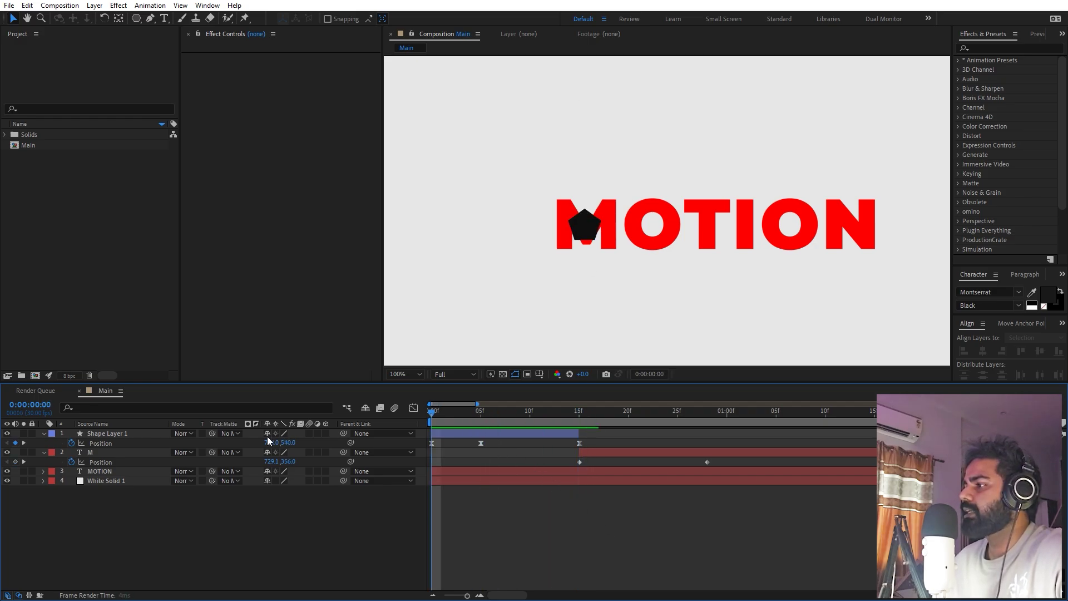
{"action": "key", "text": "space"}
{"action": "left_click_drag", "start_coordinate": [578, 423], "coordinate": [722, 415]}
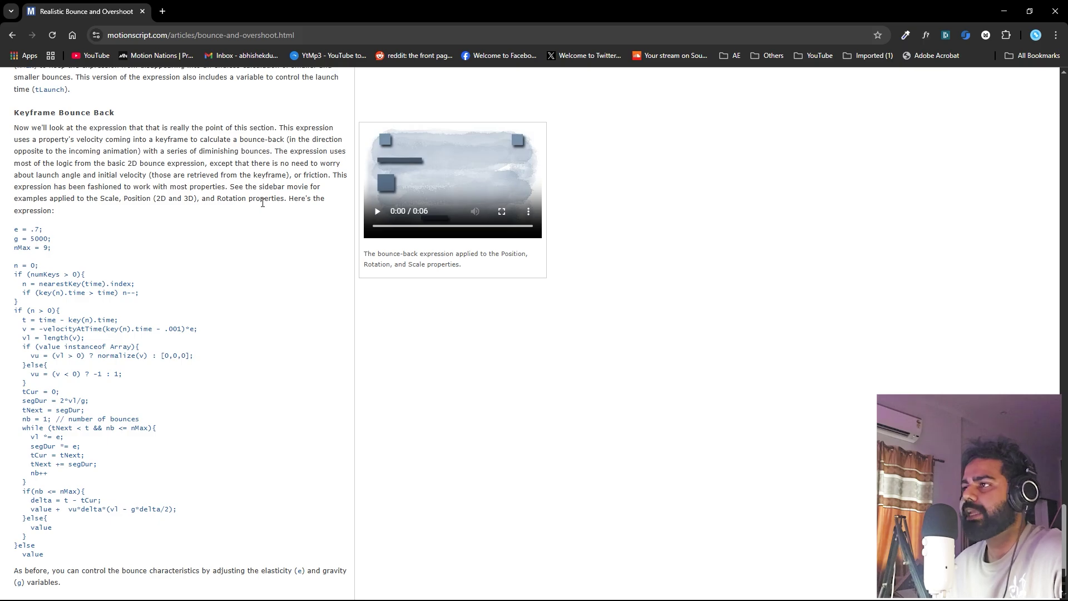
- Copy the complete Keyframe Bounce Back expression from the Realistic Bounce and Overshoot article in the browser
{"action": "scroll", "coordinate": [272, 212], "scroll_direction": "up", "scroll_amount": 20}
{"action": "scroll", "coordinate": [266, 254], "scroll_direction": "down", "scroll_amount": 15}
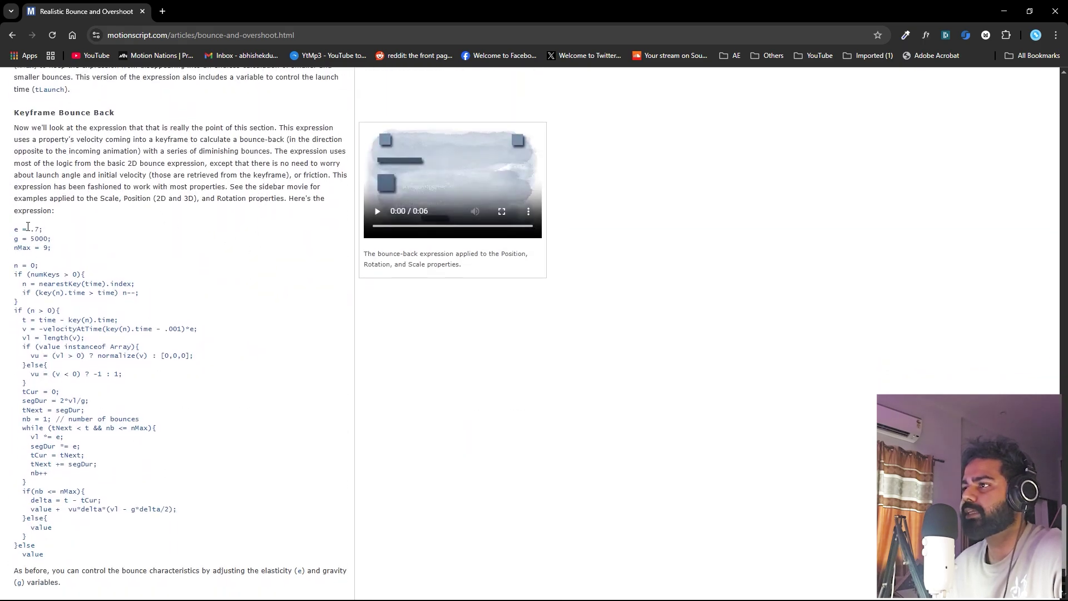
{"action": "left_click_drag", "start_coordinate": [16, 230], "coordinate": [72, 556]}
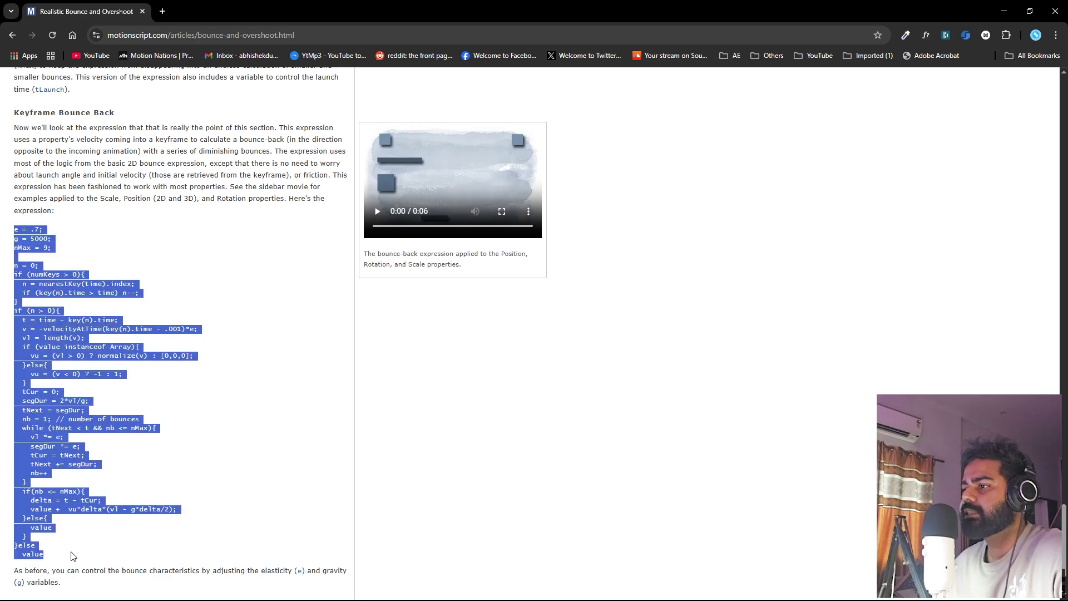
{"action": "right_click", "coordinate": [70, 517]}
{"action": "left_click", "coordinate": [140, 363]}
- Switch back to After Effects and paste the copied bounce expression onto the M layer's Position
{"action": "left_click_drag", "start_coordinate": [908, 12], "coordinate": [0, 250]}
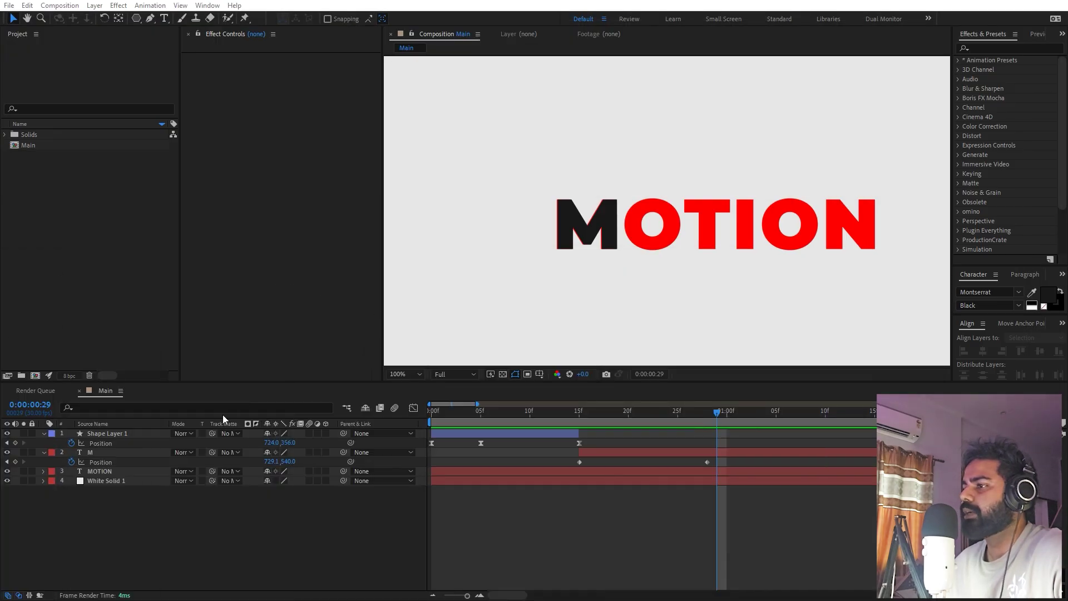
{"action": "left_click", "coordinate": [72, 463], "text": "alt"}
{"action": "key", "text": "ctrl+v"}
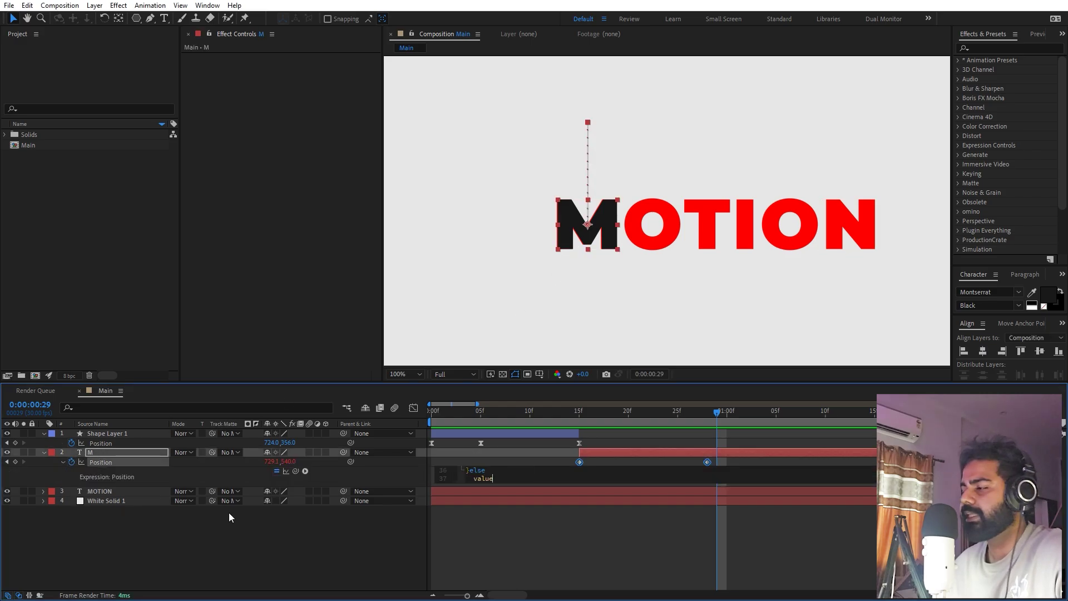
{"action": "left_click", "coordinate": [534, 544]}
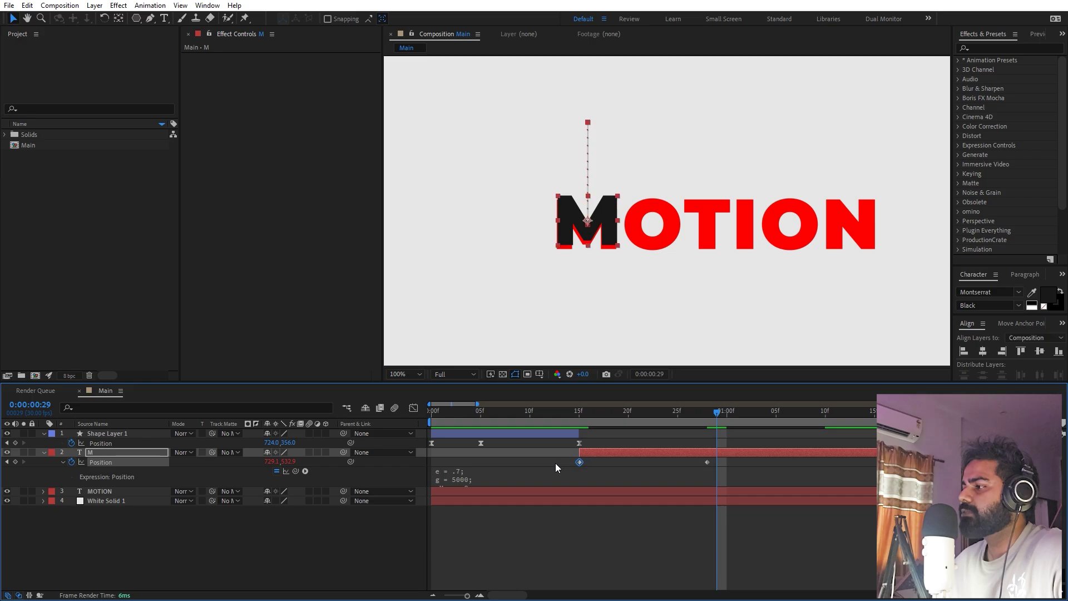
- Easy-ease the M's frame 15 Position keyframe, reshape its speed graph to accelerate sharply just before landing, and preview the fall
{"action": "key", "text": "F9"}
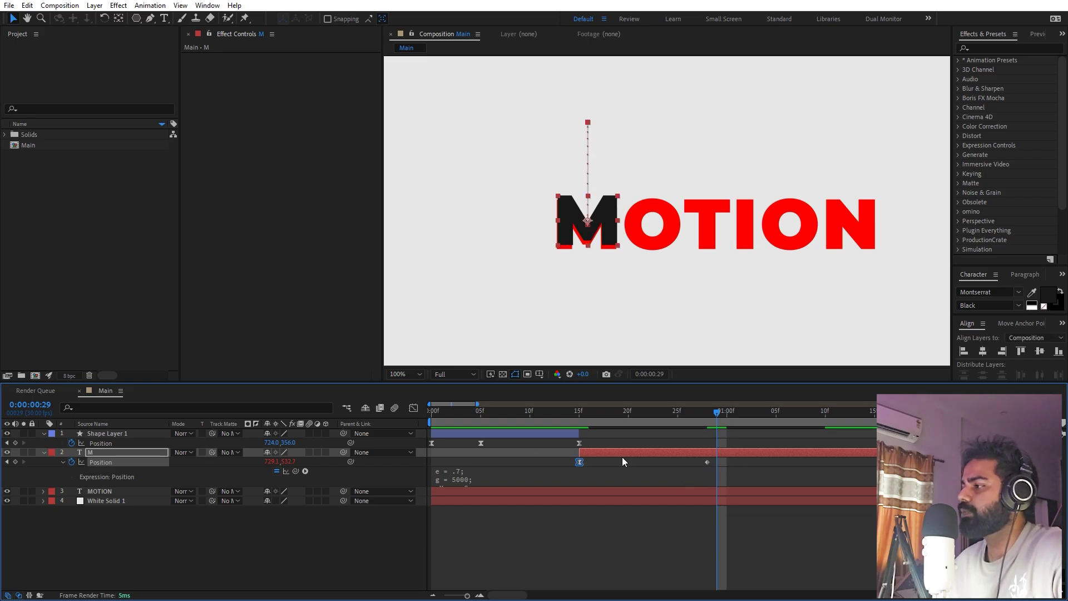
{"action": "left_click", "coordinate": [414, 409]}
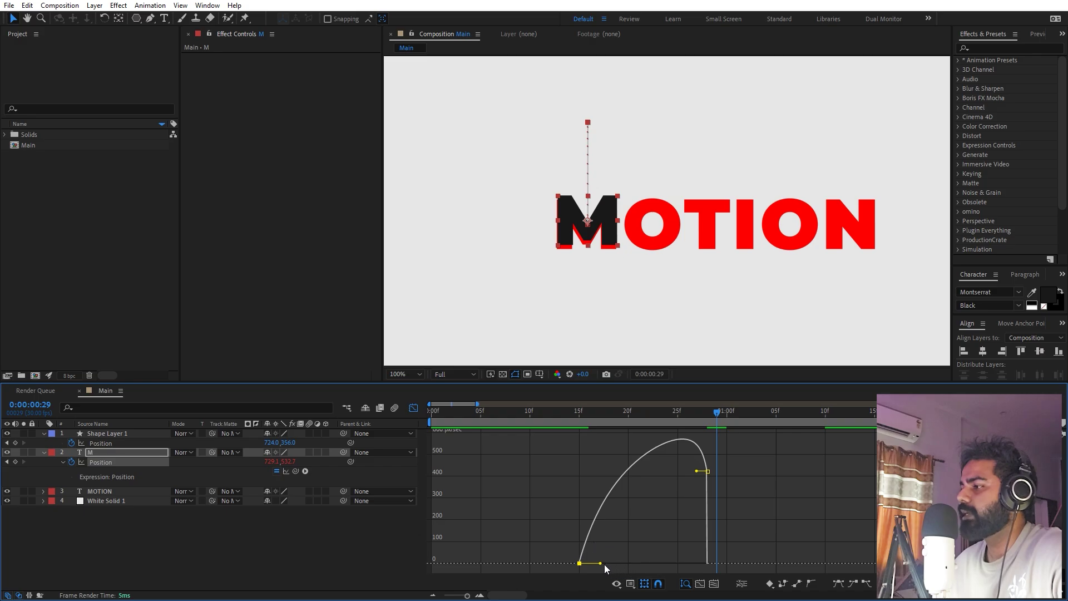
{"action": "left_click_drag", "start_coordinate": [600, 563], "coordinate": [654, 565]}
{"action": "key", "text": "space"}
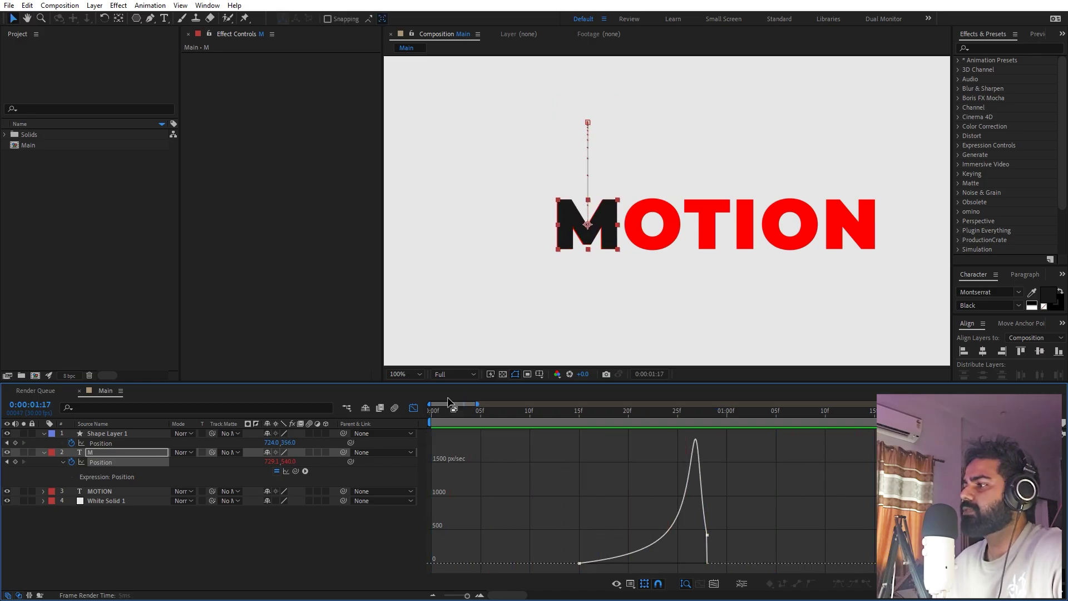
{"action": "left_click", "coordinate": [414, 409]}
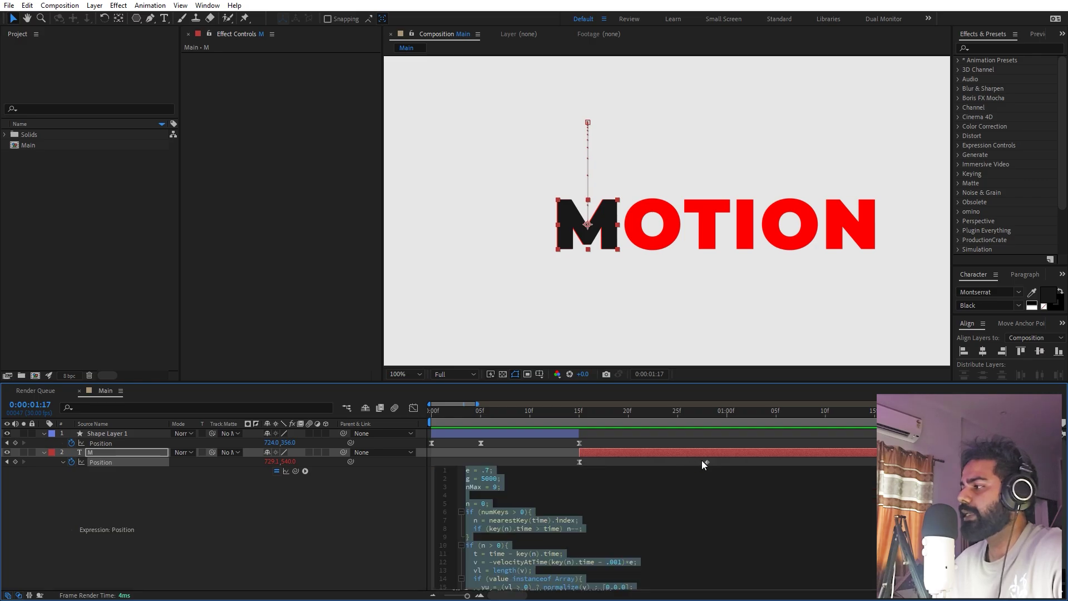
- Try the M's landing keyframe at frame 20, move it on to about frame 26, and preview both timings
{"action": "left_click_drag", "start_coordinate": [707, 462], "coordinate": [629, 462]}
{"action": "left_click", "coordinate": [488, 416]}
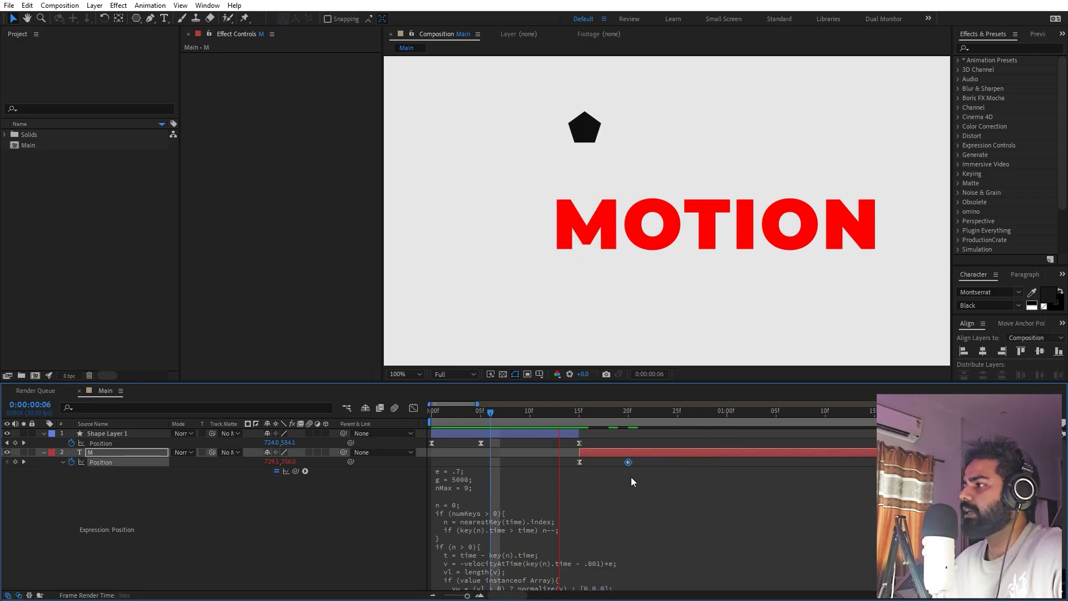
{"action": "key", "text": "space"}
{"action": "left_click_drag", "start_coordinate": [628, 461], "coordinate": [688, 462]}
{"action": "key", "text": "space"}
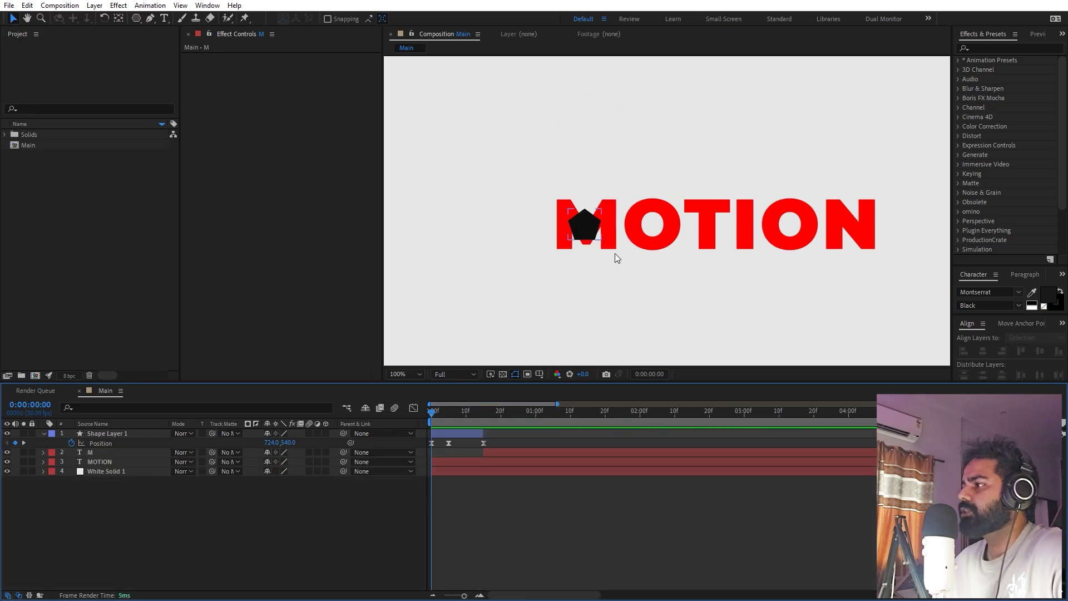
- Extend the start of the M layer back to frame 13 so that it overlaps the end of the pentagon
{"action": "left_click_drag", "start_coordinate": [463, 420], "coordinate": [535, 423]}
{"action": "left_click", "coordinate": [463, 422]}
{"action": "key", "text": "="}
{"action": "key", "text": "="}
{"action": "left_click_drag", "start_coordinate": [631, 417], "coordinate": [615, 451]}
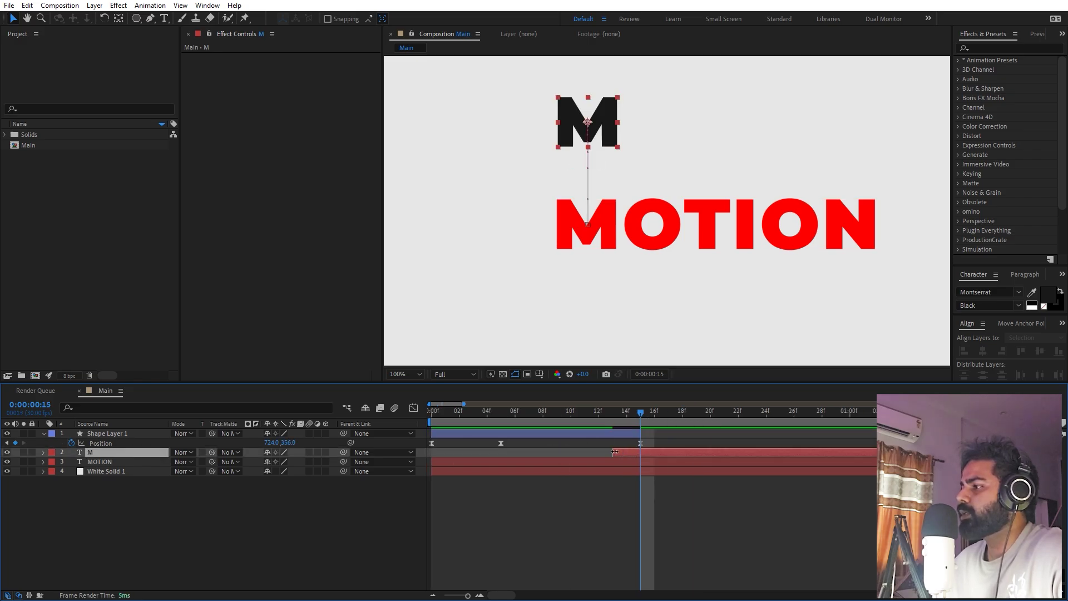
- Keyframe the M's Scale at 100% on frame 15 and 0% on frame 13, and preview the animation
{"action": "key", "text": "s"}
{"action": "left_click", "coordinate": [71, 461]}
{"action": "scroll", "coordinate": [651, 477], "scroll_direction": "up", "scroll_amount": 1}
{"action": "key", "text": "minus"}
{"action": "left_click_drag", "start_coordinate": [641, 418], "coordinate": [631, 421]}
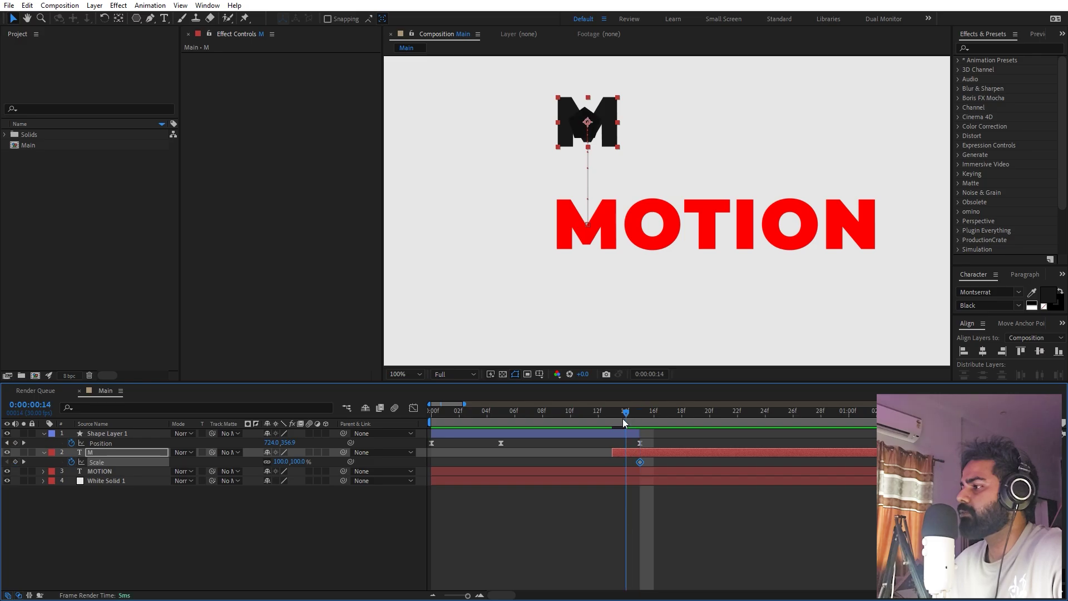
{"action": "left_click", "coordinate": [617, 417]}
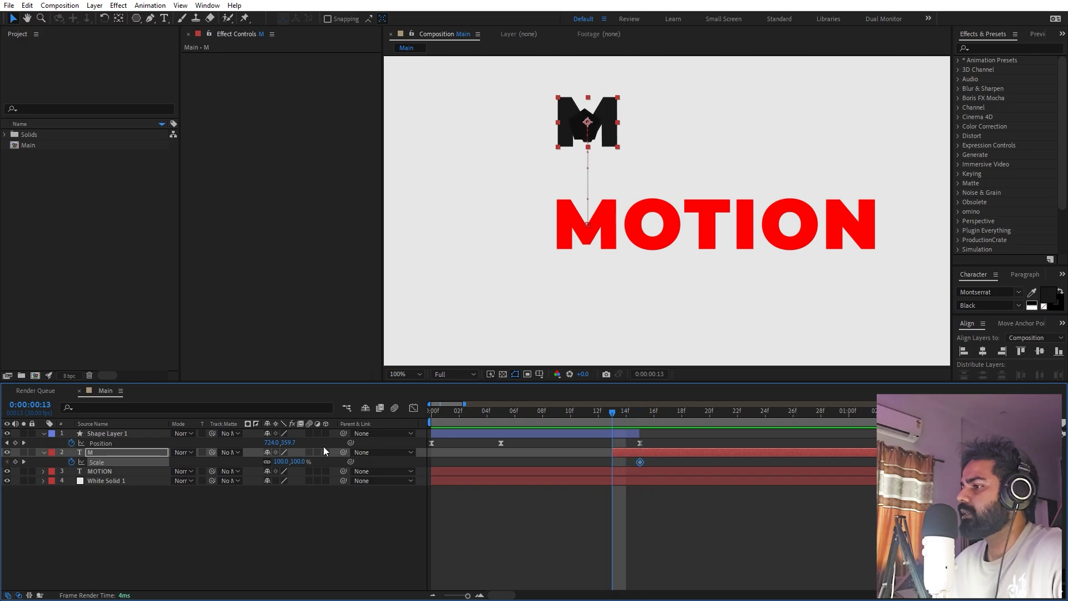
{"action": "left_click", "coordinate": [284, 462]}
{"action": "type", "text": "0"}
{"action": "key", "text": "Return"}
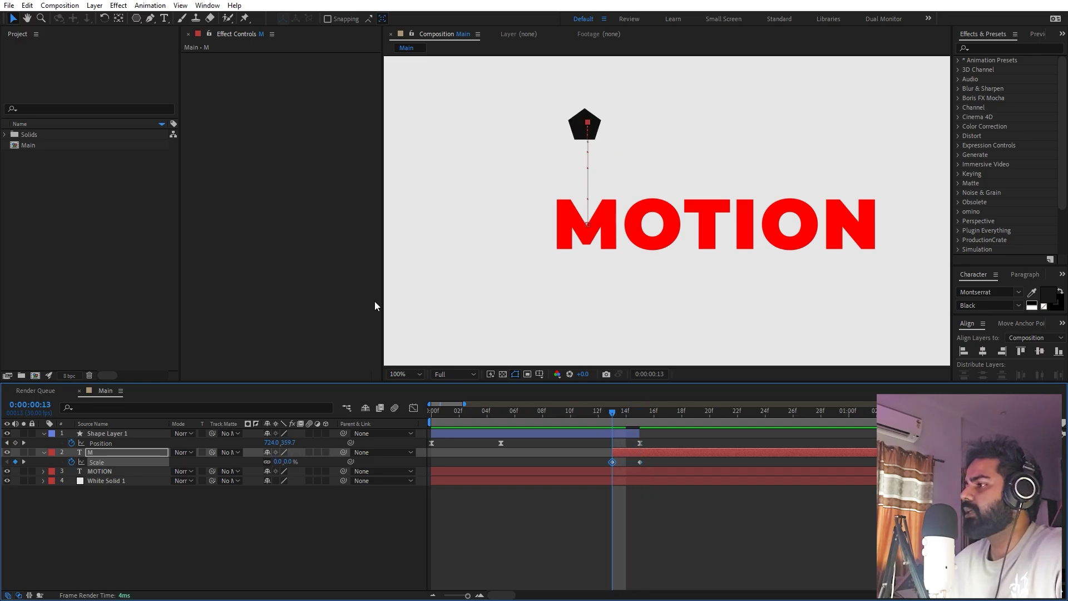
{"action": "left_click", "coordinate": [697, 517]}
{"action": "key", "text": "space"}
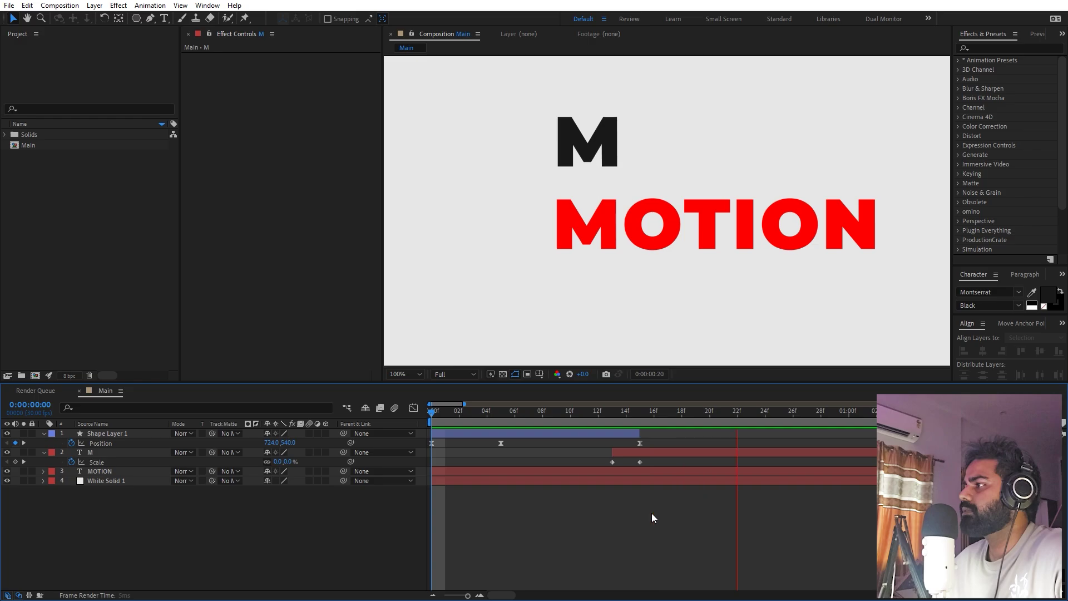
- Easy-ease the M's two Scale keyframes, reshape their speed graph to peak early and settle slowly, and preview it
{"action": "left_click_drag", "start_coordinate": [672, 459], "coordinate": [609, 467]}
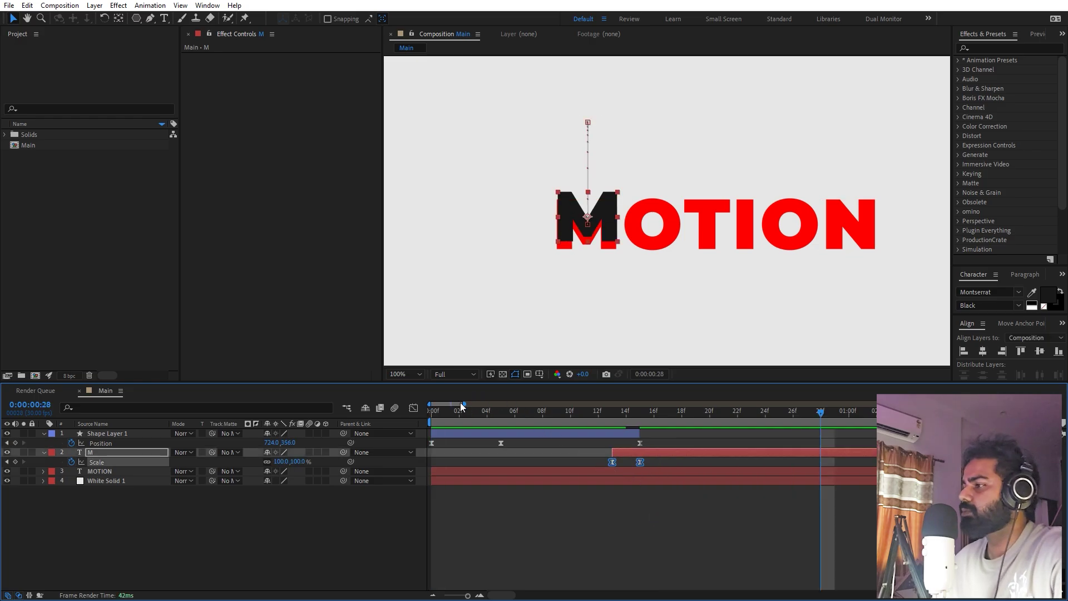
{"action": "left_click", "coordinate": [413, 408]}
{"action": "left_click_drag", "start_coordinate": [671, 550], "coordinate": [625, 563]}
{"action": "scroll", "coordinate": [631, 570], "scroll_direction": "up", "scroll_amount": 2}
{"action": "key", "text": "space"}
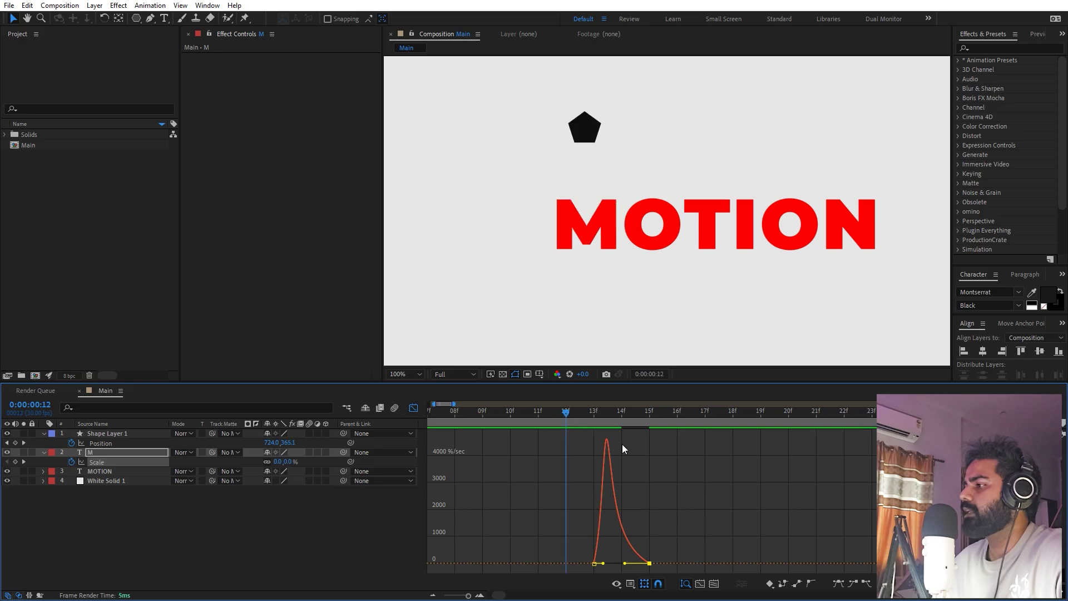
{"action": "key", "text": "space"}
{"action": "scroll", "coordinate": [773, 489], "scroll_direction": "down", "scroll_amount": 3}
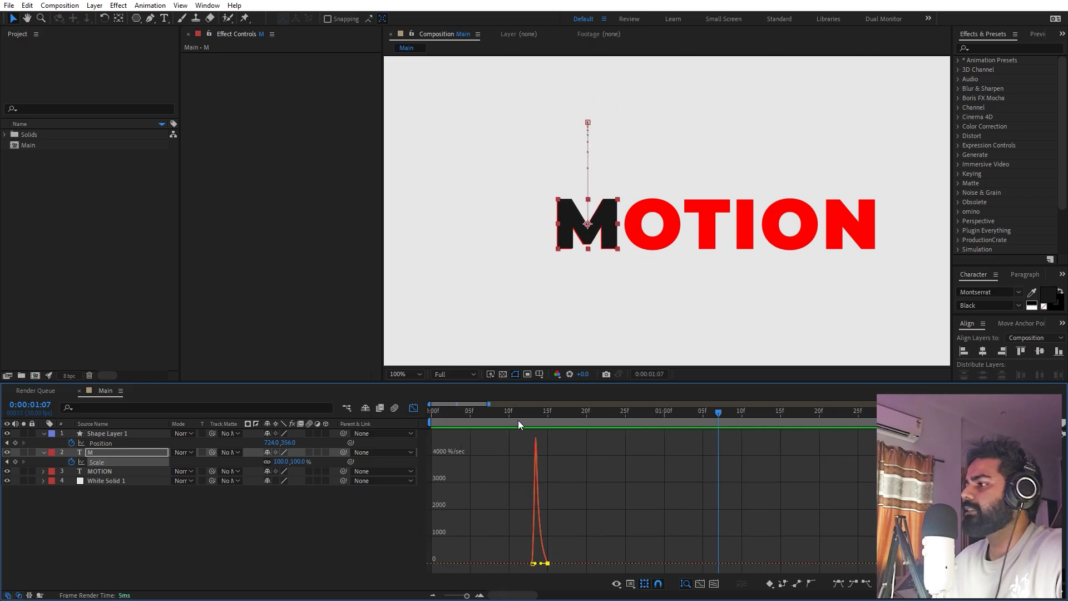
- Close the graph view and replay the pentagon-to-M transition from frame 11
{"action": "left_click_drag", "start_coordinate": [520, 413], "coordinate": [456, 409]}
{"action": "left_click", "coordinate": [414, 409]}
{"action": "left_click", "coordinate": [618, 537]}
{"action": "key", "text": "space"}
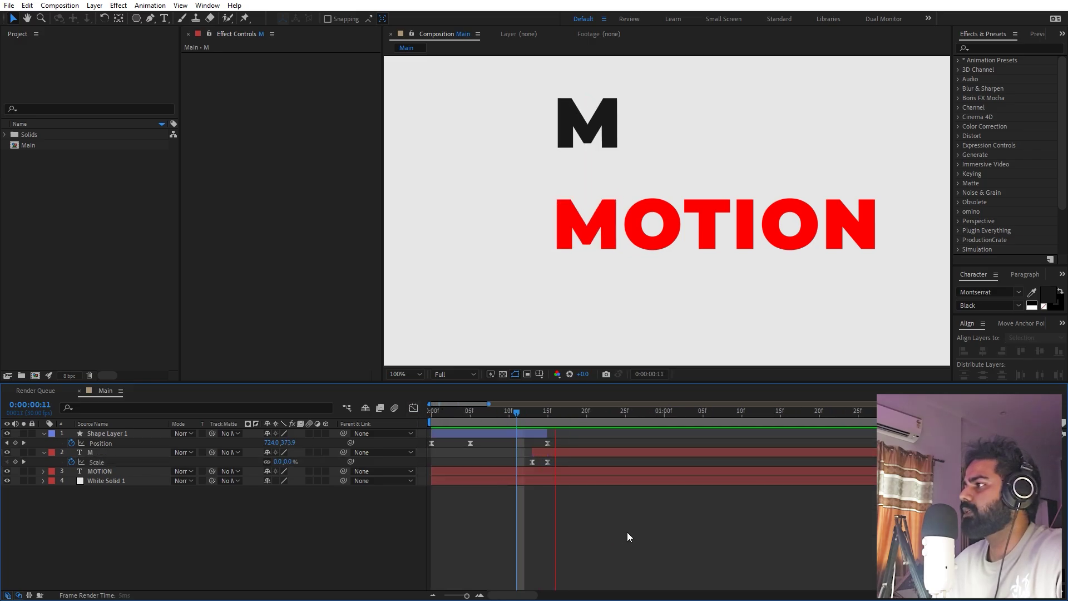
{"action": "key", "text": "space"}
- Collapse and duplicate the pentagon and M layers, and stack M 2 directly below Shape Layer 2
{"action": "scroll", "coordinate": [595, 516], "scroll_direction": "down", "scroll_amount": 5}
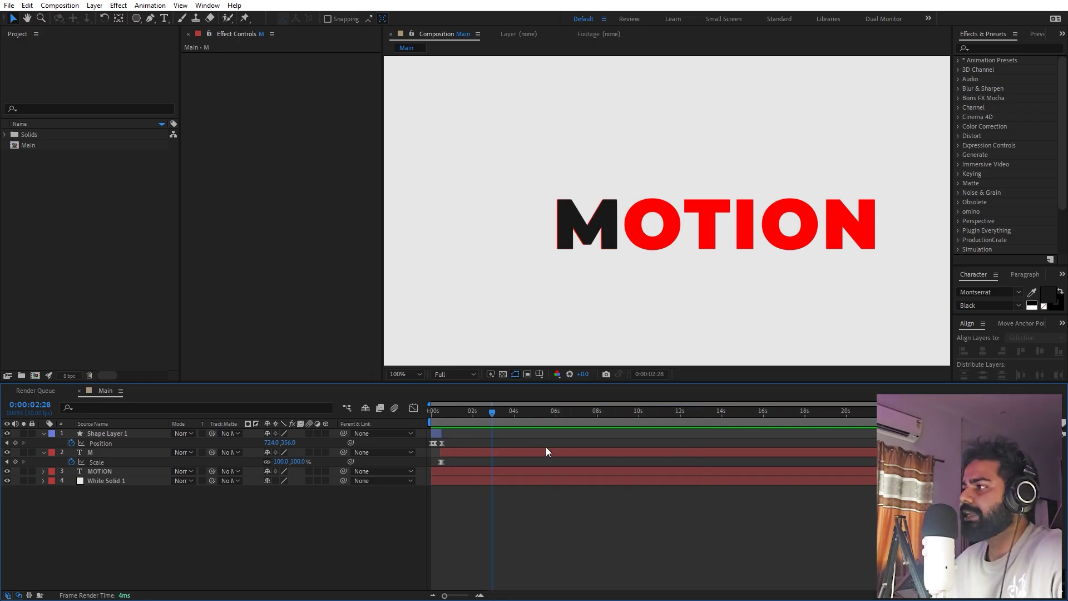
{"action": "left_click", "coordinate": [44, 433]}
{"action": "left_click", "coordinate": [43, 443]}
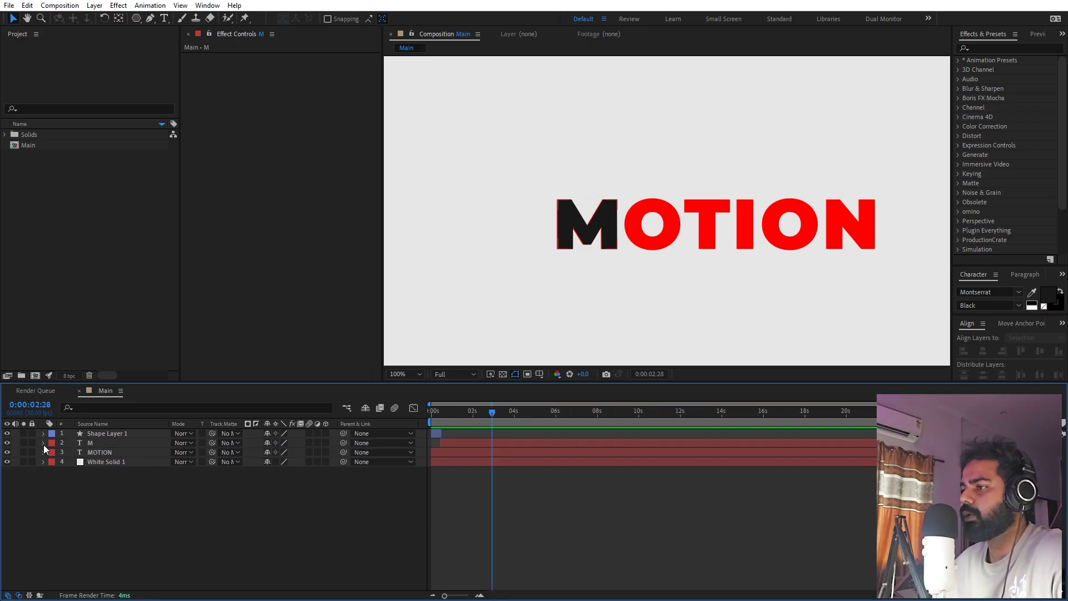
{"action": "left_click", "coordinate": [109, 440]}
{"action": "left_click", "coordinate": [113, 435], "text": "ctrl"}
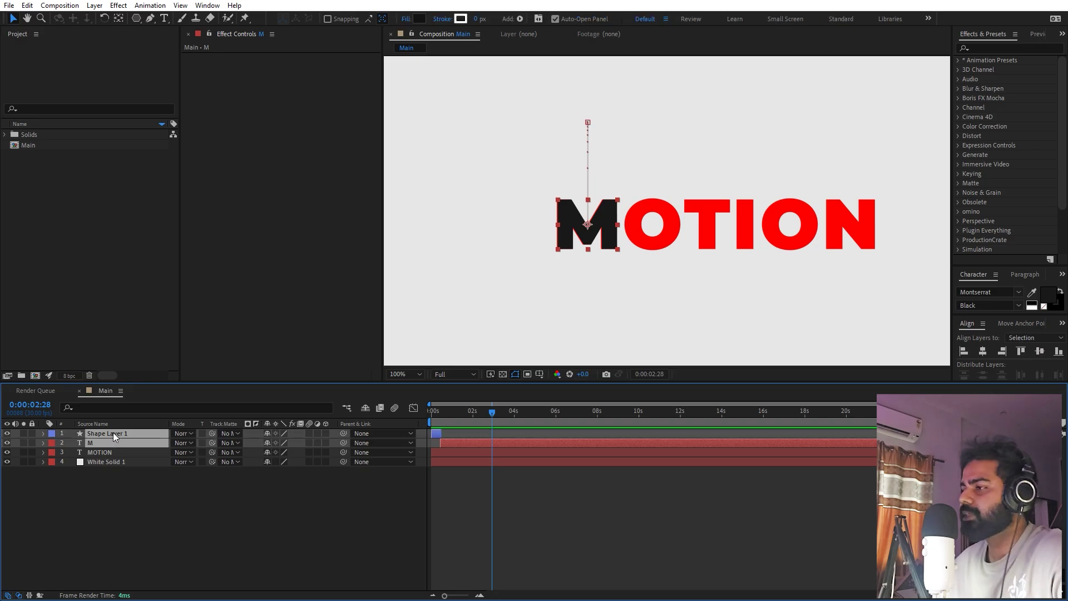
{"action": "key", "text": "ctrl+d"}
{"action": "left_click_drag", "start_coordinate": [93, 461], "coordinate": [102, 440]}
- Add a null object to the composition and parent Shape Layer 2 and M 2 to it
{"action": "right_click", "coordinate": [163, 521]}
{"action": "mouse_move", "coordinate": [237, 386]}
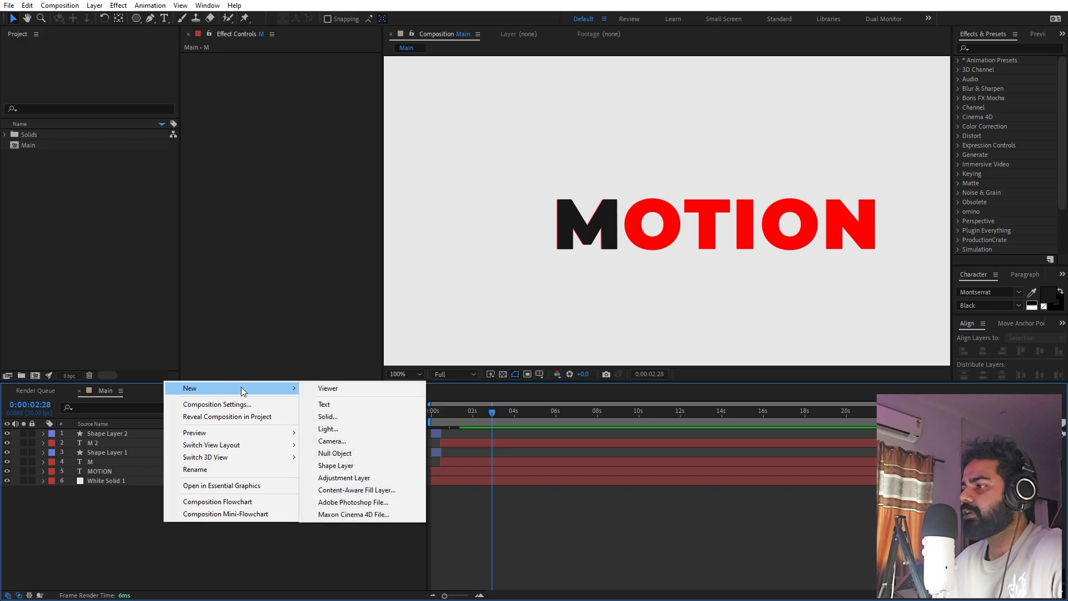
{"action": "left_click", "coordinate": [335, 453]}
{"action": "left_click", "coordinate": [101, 441]}
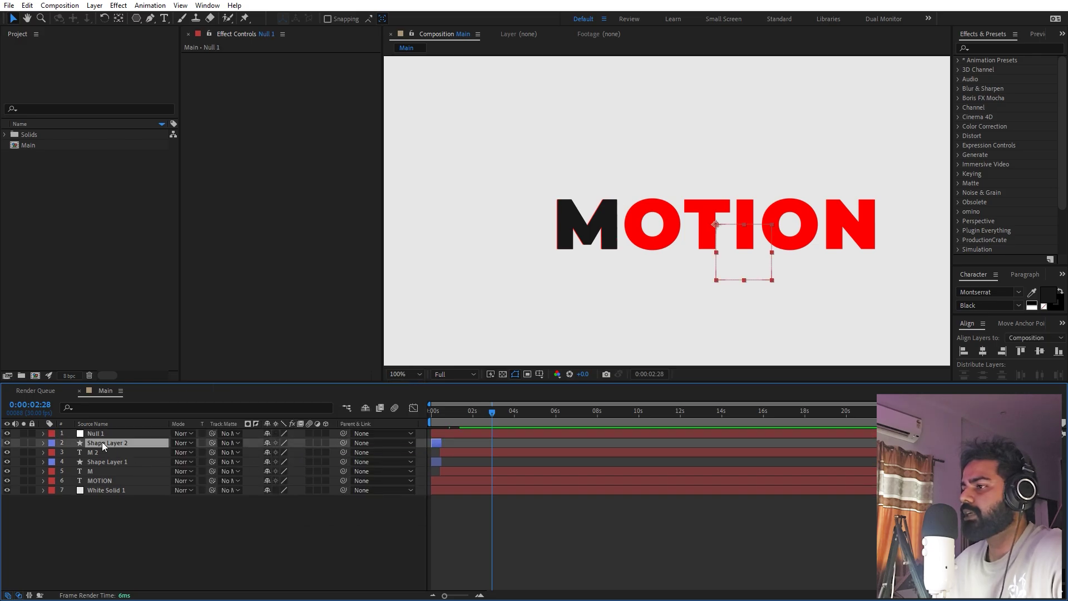
{"action": "left_click", "coordinate": [99, 451], "text": "ctrl"}
{"action": "left_click_drag", "start_coordinate": [343, 442], "coordinate": [149, 431]}
- Change the M 2 text to O and shift the null rightward until the copy covers the red O
{"action": "left_click", "coordinate": [93, 434]}
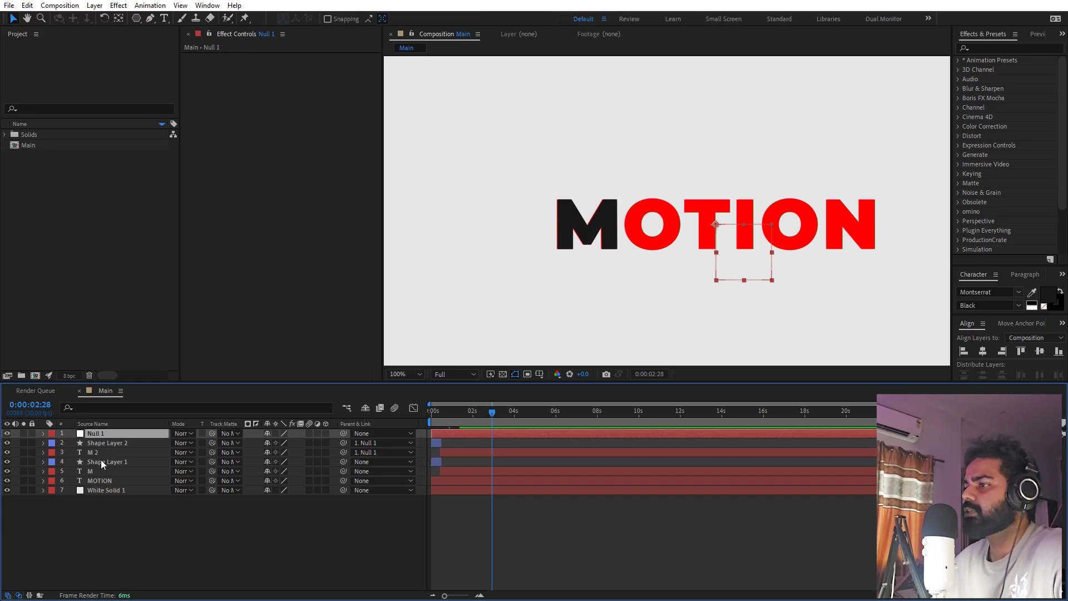
{"action": "double_click", "coordinate": [100, 452]}
{"action": "type", "text": "O"}
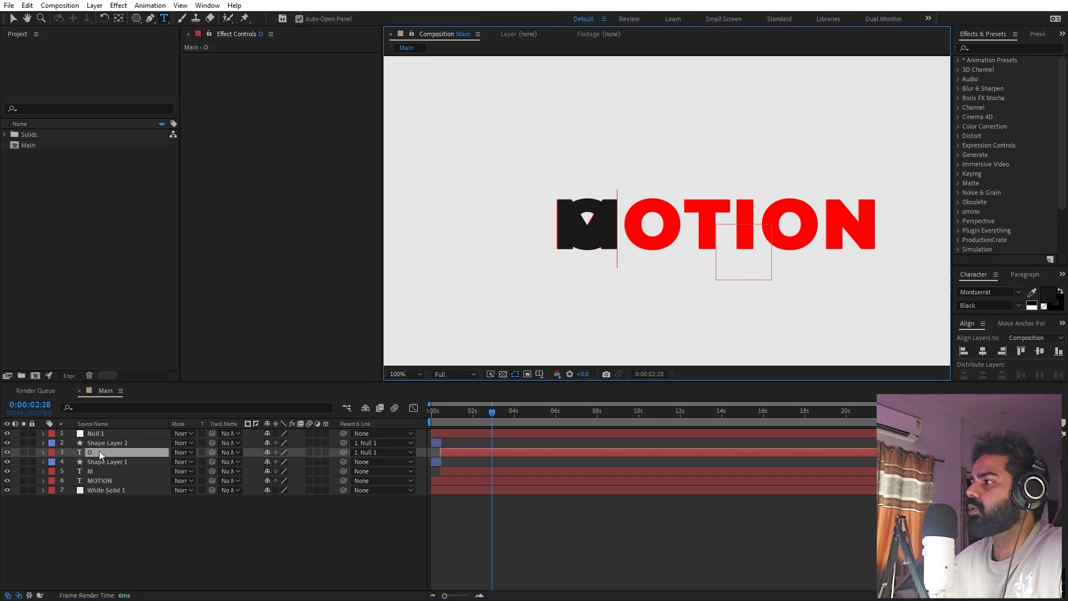
{"action": "left_click", "coordinate": [118, 525]}
{"action": "left_click", "coordinate": [99, 432]}
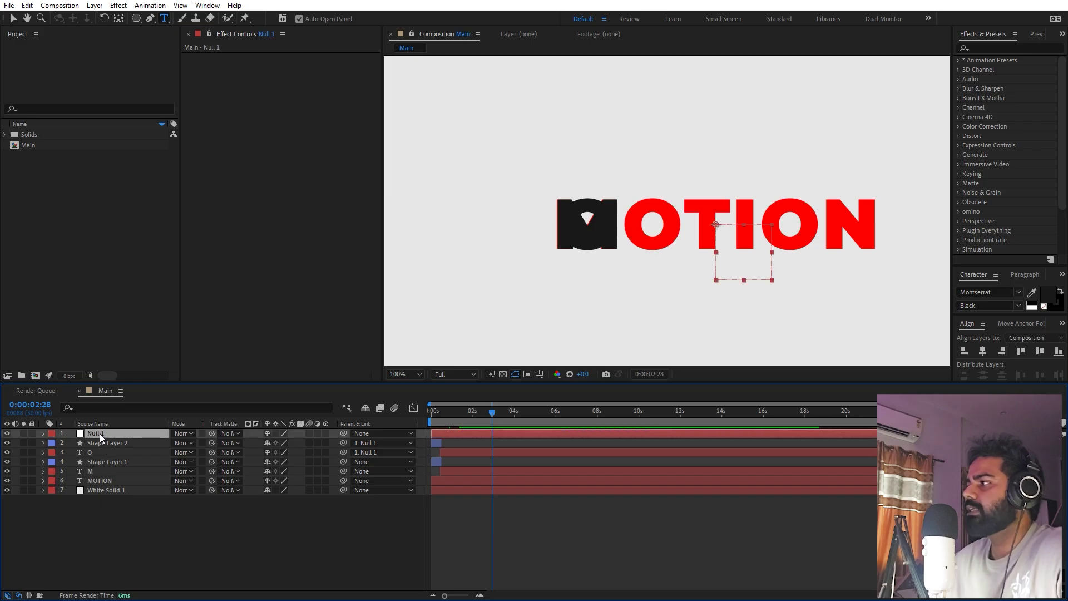
{"action": "key", "text": "Return"}
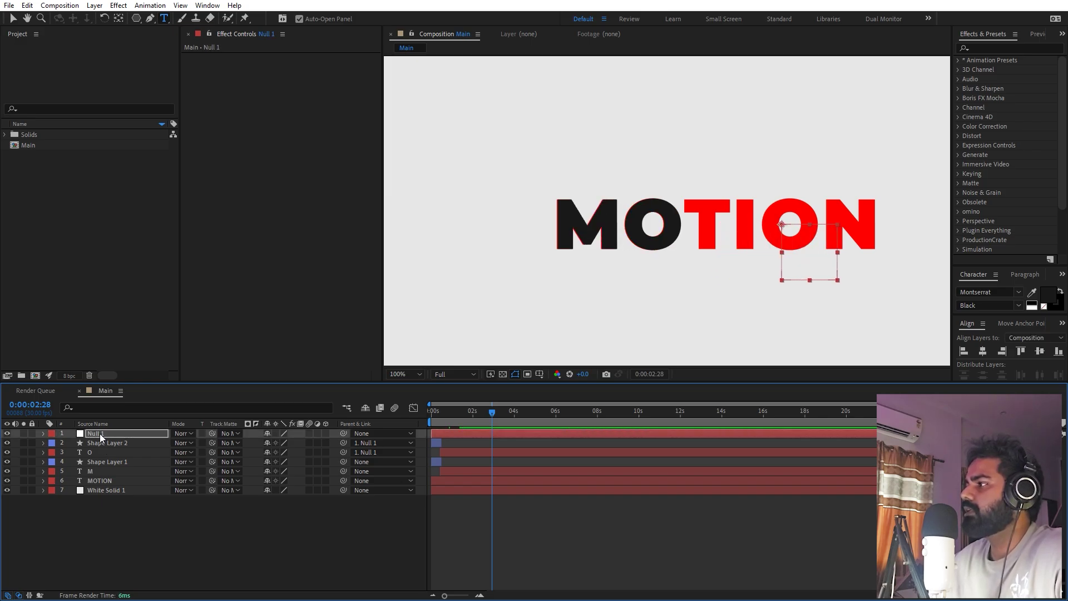
{"action": "left_click", "coordinate": [406, 531]}
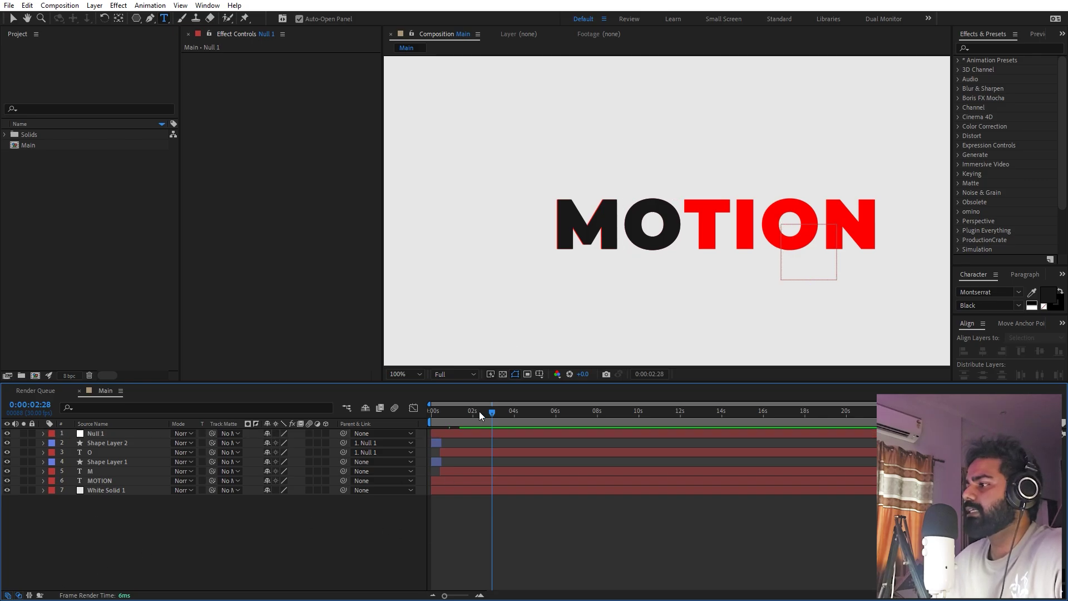
- Preview the M and O together, and detach Shape Layer 2 and the O from the null by setting their parent to None
{"action": "left_click_drag", "start_coordinate": [479, 410], "coordinate": [286, 460]}
{"action": "key", "text": "space"}
{"action": "key", "text": "space"}
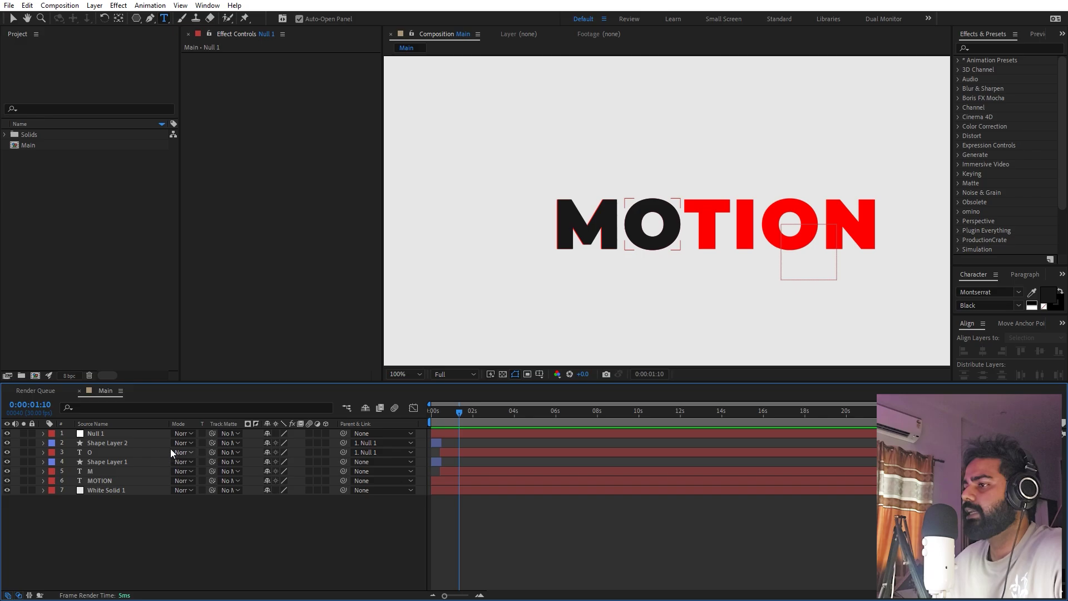
{"action": "left_click", "coordinate": [96, 435]}
{"action": "left_click", "coordinate": [104, 443]}
{"action": "left_click", "coordinate": [99, 450], "text": "ctrl"}
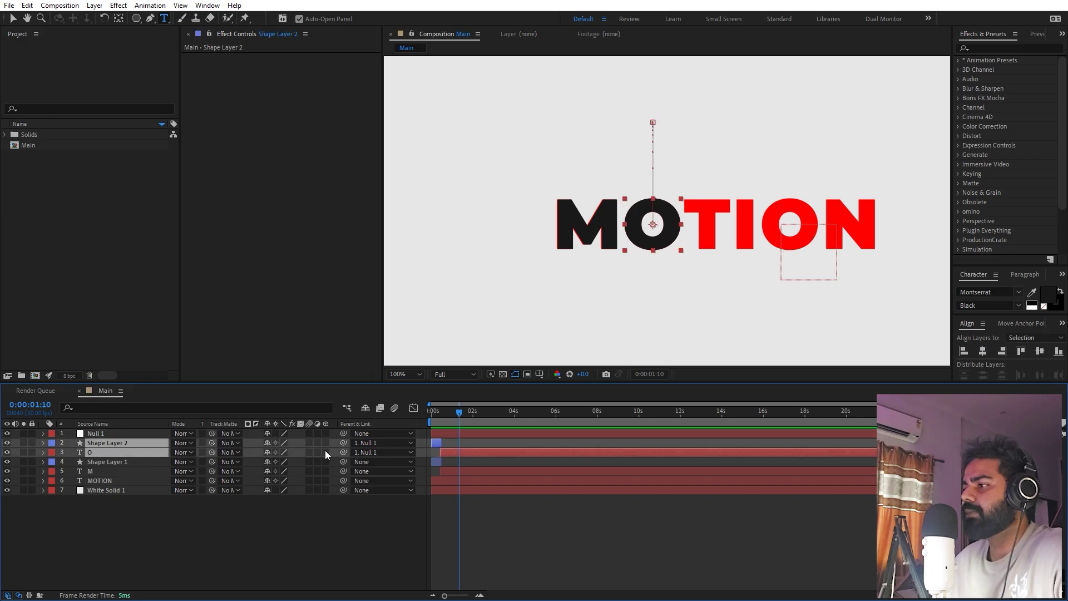
{"action": "left_click", "coordinate": [365, 443]}
{"action": "left_click", "coordinate": [393, 453]}
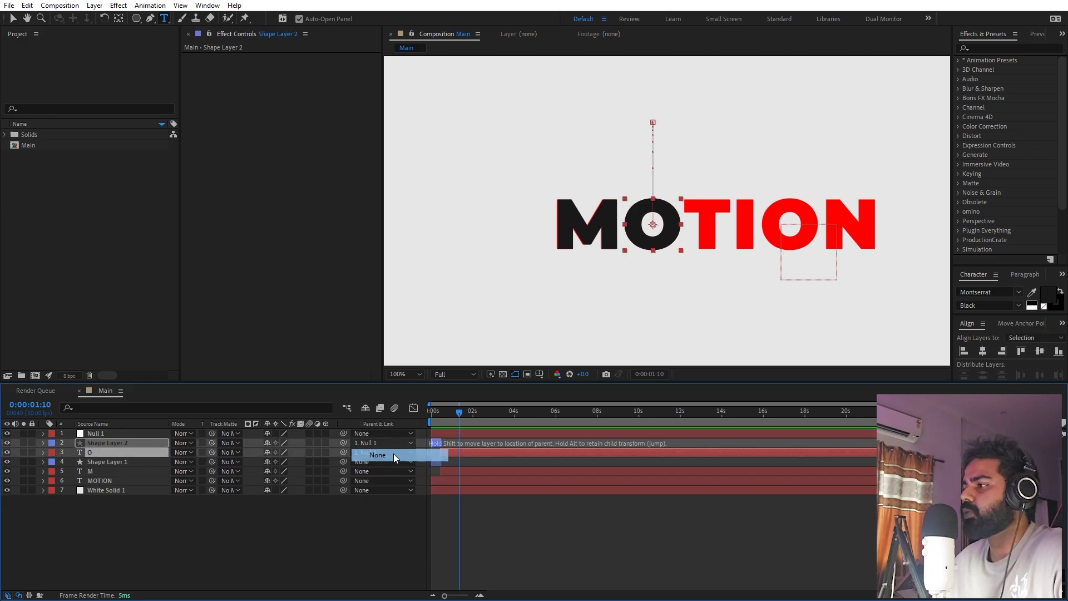
{"action": "left_click", "coordinate": [295, 535]}
- Duplicate Shape Layer 2 and the O, stack O 2 below Shape Layer 3, and change its text to T
{"action": "left_click", "coordinate": [119, 442]}
{"action": "left_click", "coordinate": [103, 452], "text": "ctrl"}
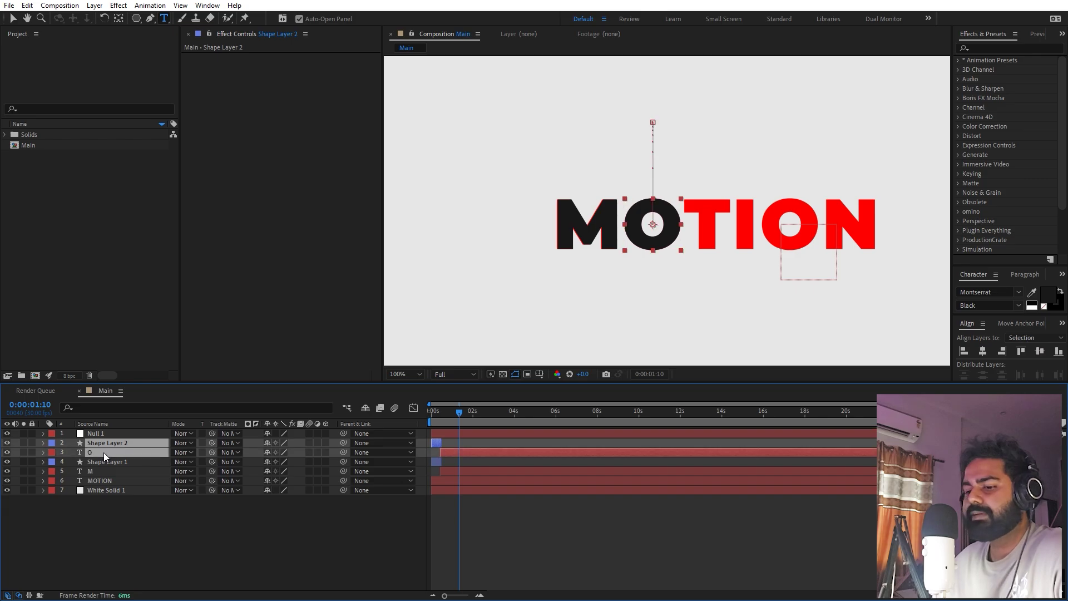
{"action": "key", "text": "ctrl+d"}
{"action": "left_click_drag", "start_coordinate": [109, 458], "coordinate": [113, 448]}
{"action": "left_click", "coordinate": [114, 459]}
{"action": "double_click", "coordinate": [112, 453]}
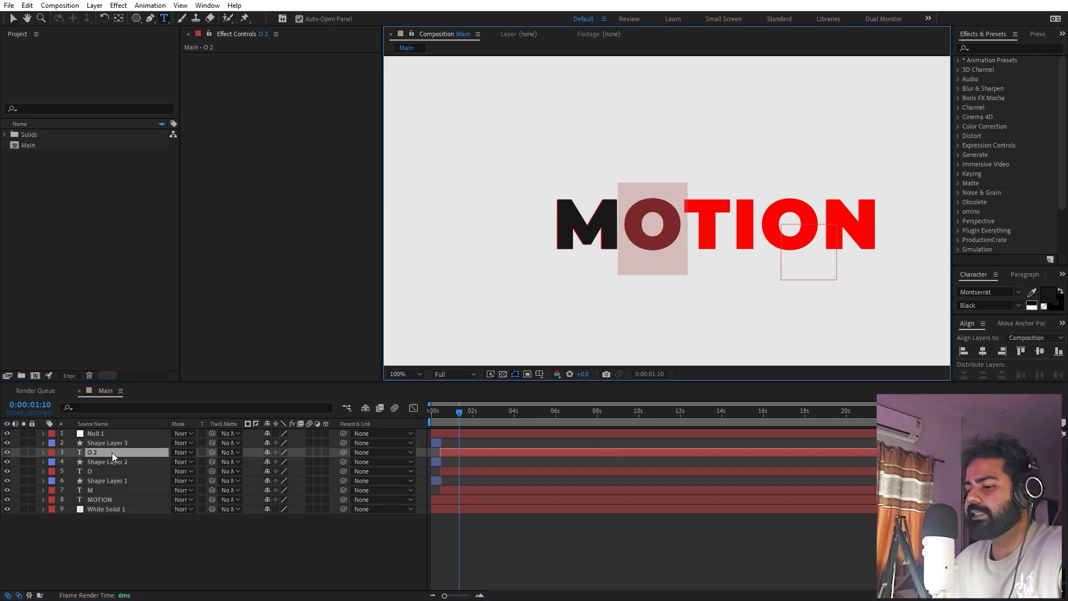
{"action": "type", "text": "T"}
- Parent Shape Layer 3 and the T to Null 1, and shift the null rightward until the T covers the red T
{"action": "left_click", "coordinate": [123, 443]}
{"action": "left_click", "coordinate": [122, 452], "text": "ctrl"}
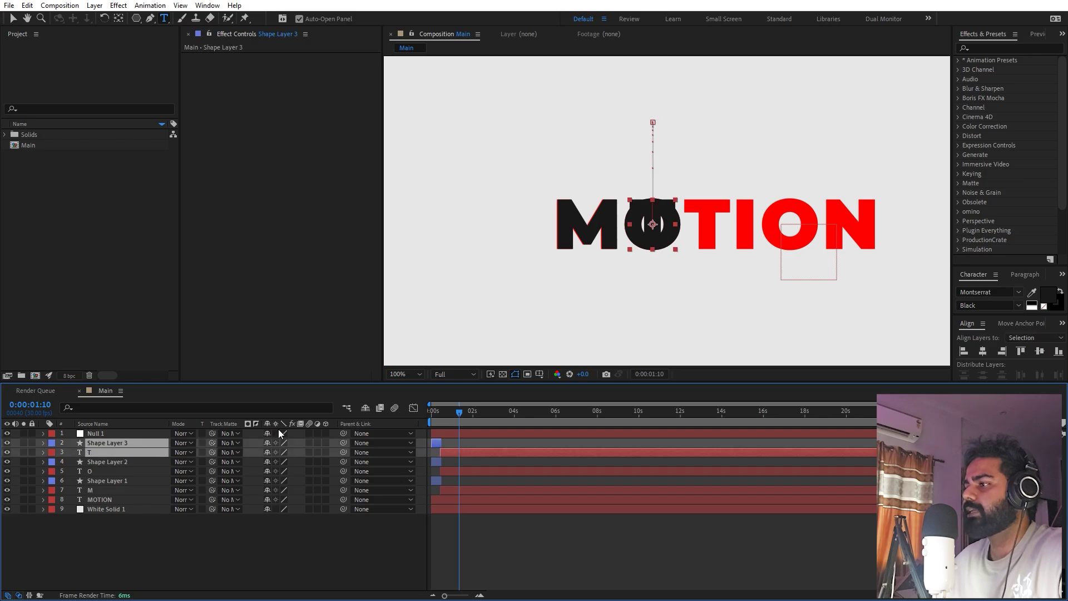
{"action": "left_click_drag", "start_coordinate": [343, 443], "coordinate": [135, 432]}
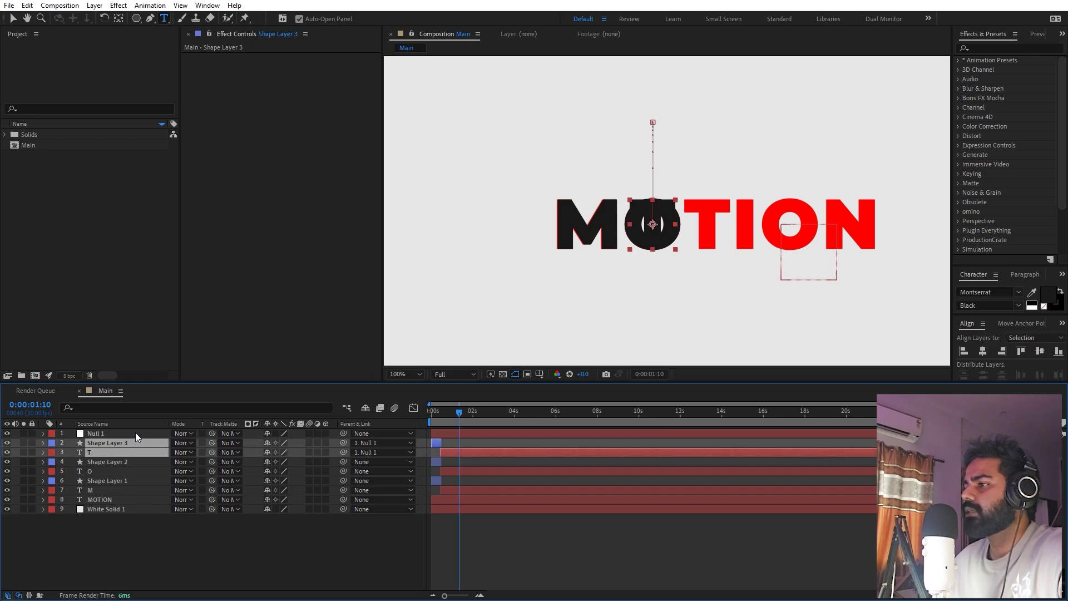
{"action": "left_click", "coordinate": [135, 433]}
{"action": "key", "text": "shift+Right"}
{"action": "key", "text": "shift+Right"}
{"action": "key", "text": "shift+Right"}
{"action": "key", "text": "shift+Right"}
{"action": "key", "text": "shift+Right"}
{"action": "key", "text": "shift+Right"}
{"action": "key", "text": "shift+Right"}
{"action": "key", "text": "Return"}
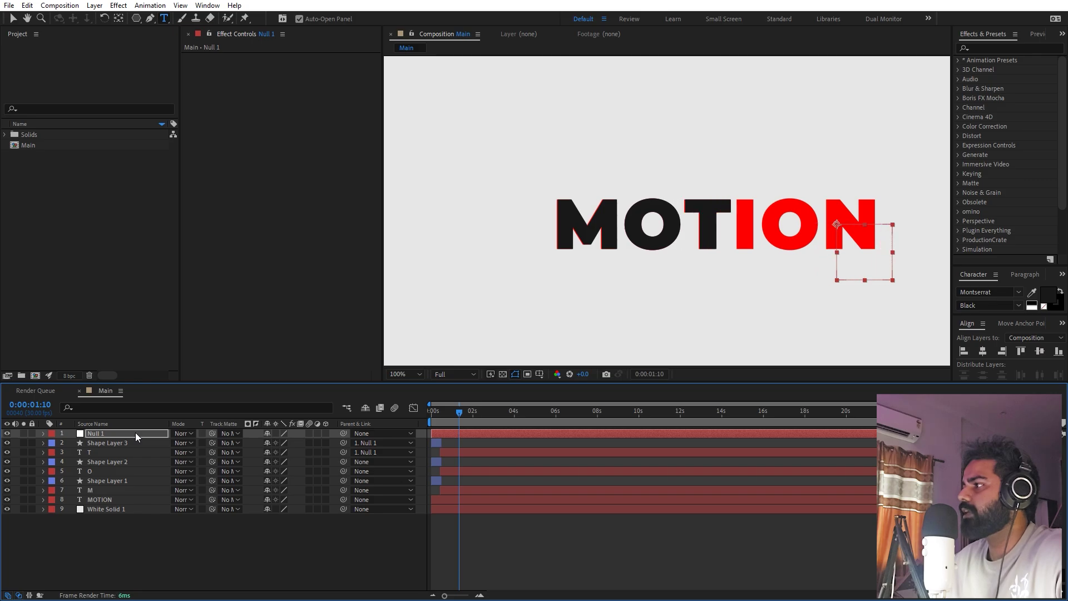
- Detach Shape Layer 3 and the T from the null by setting their parent to None
{"action": "left_click", "coordinate": [125, 442]}
{"action": "left_click", "coordinate": [117, 452], "text": "ctrl"}
{"action": "left_click", "coordinate": [360, 443]}
{"action": "left_click", "coordinate": [378, 450]}
- Duplicate Shape Layer 3 and the T, and change the copied letter to I
{"action": "key", "text": "ctrl+d"}
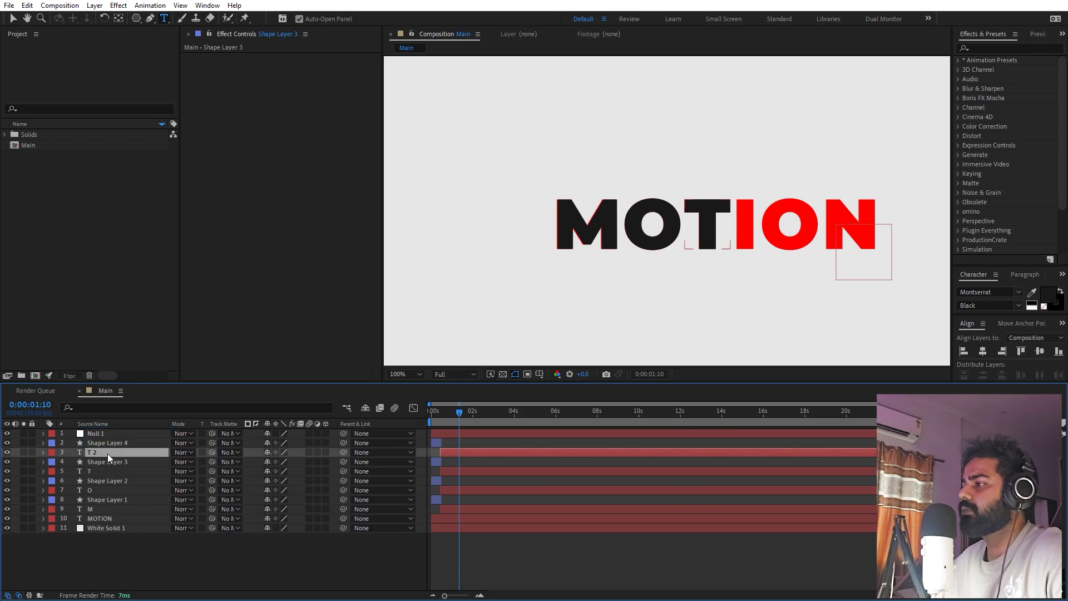
{"action": "left_click", "coordinate": [108, 453]}
{"action": "type", "text": "I"}
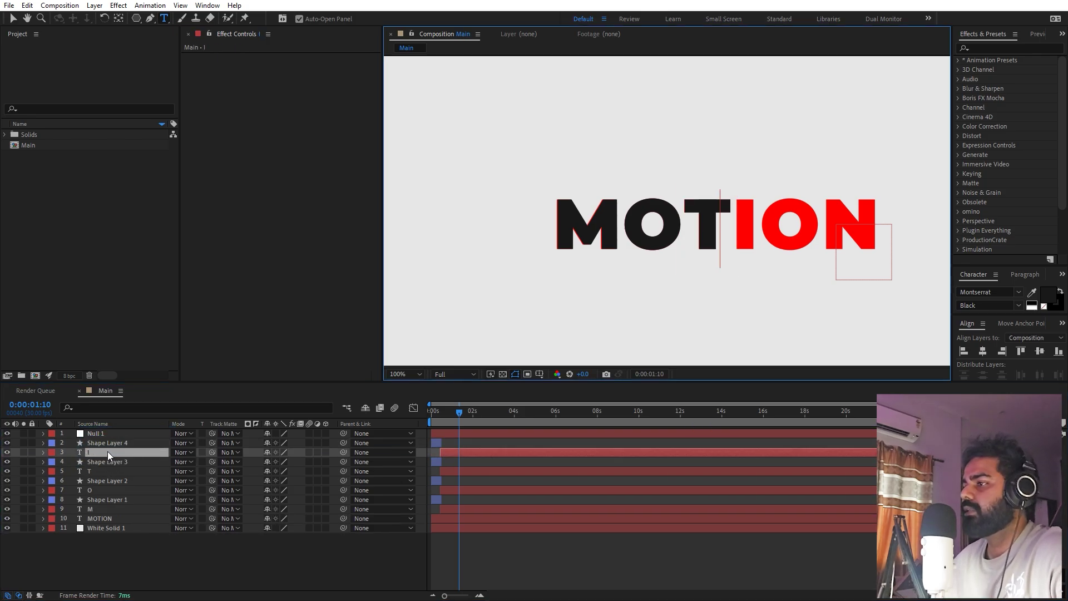
- Parent Shape Layer 4 and the I to Null 1, and select the null
{"action": "left_click", "coordinate": [108, 445]}
{"action": "left_click", "coordinate": [114, 453], "text": "shift"}
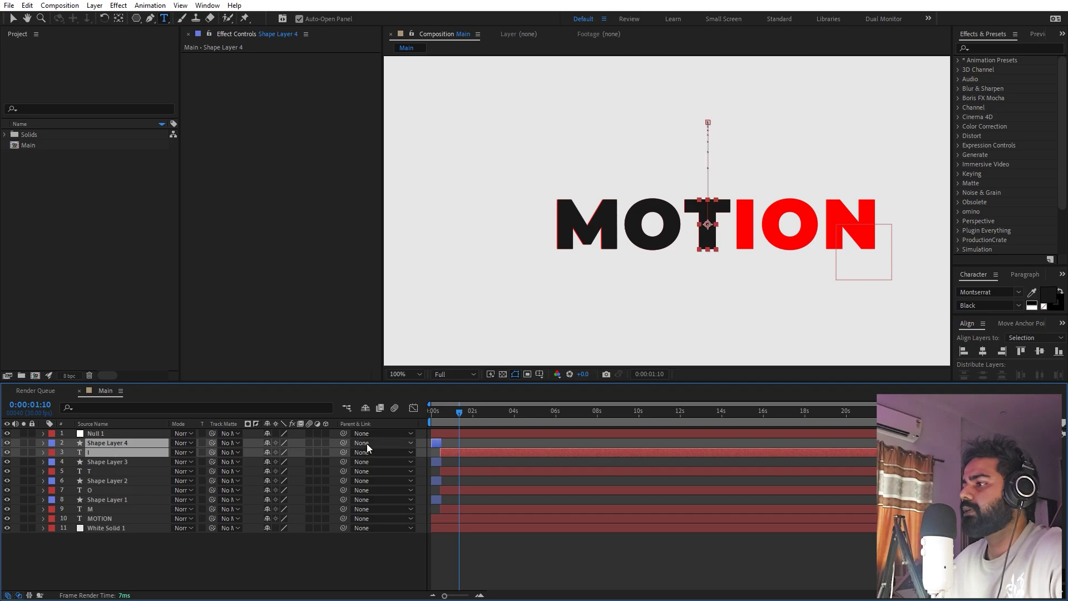
{"action": "left_click_drag", "start_coordinate": [344, 442], "coordinate": [142, 431]}
{"action": "left_click", "coordinate": [142, 433]}
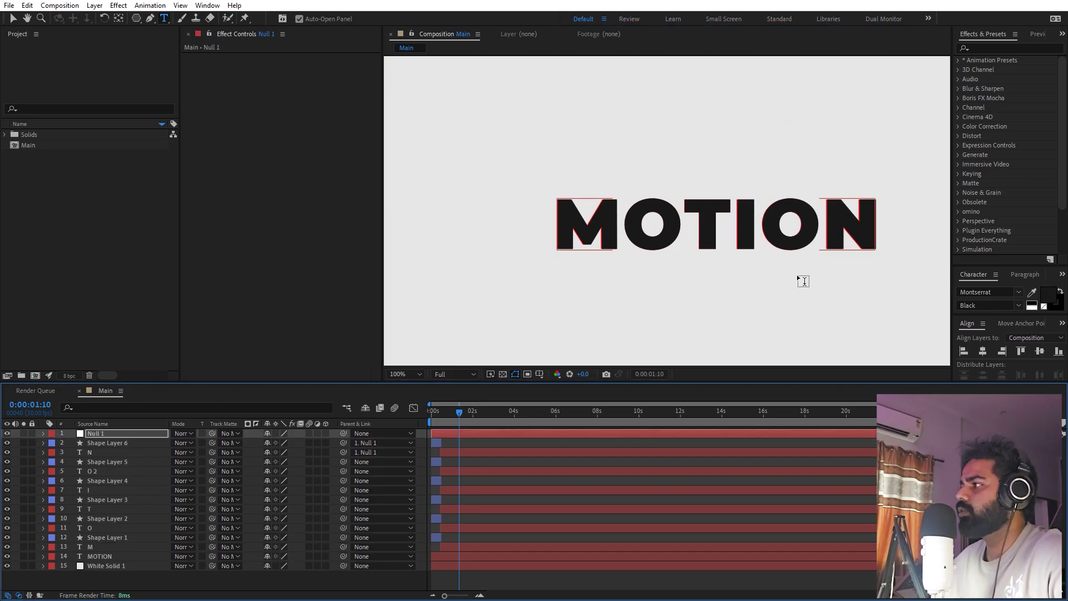
- Delete Null 1 and preview all six letters from the start of the composition
{"action": "left_click", "coordinate": [158, 433]}
{"action": "key", "text": "v"}
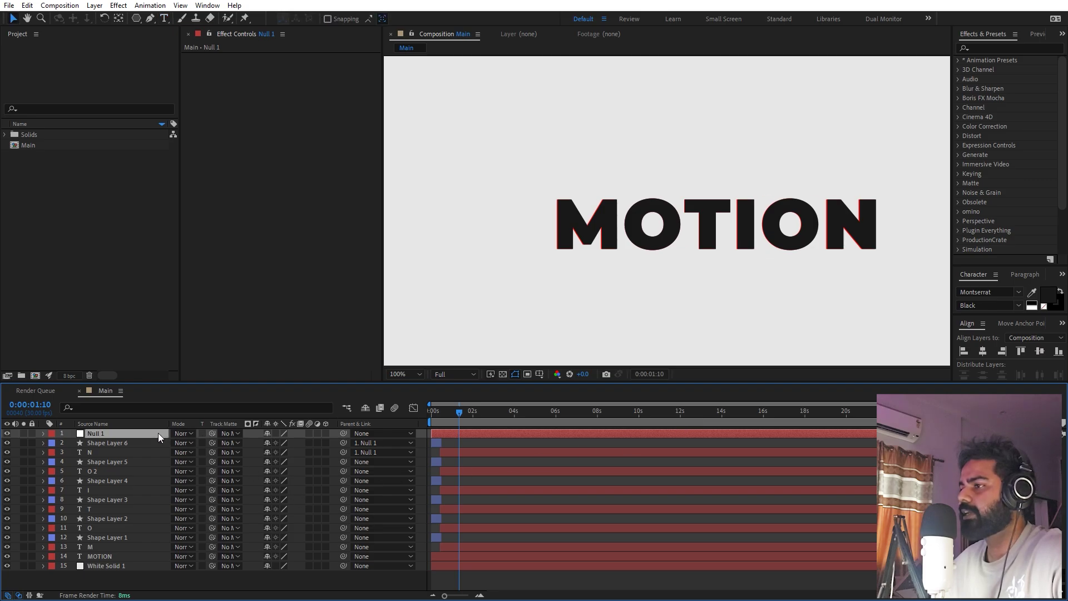
{"action": "key", "text": "Delete"}
{"action": "key", "text": "Home"}
{"action": "key", "text": "space"}
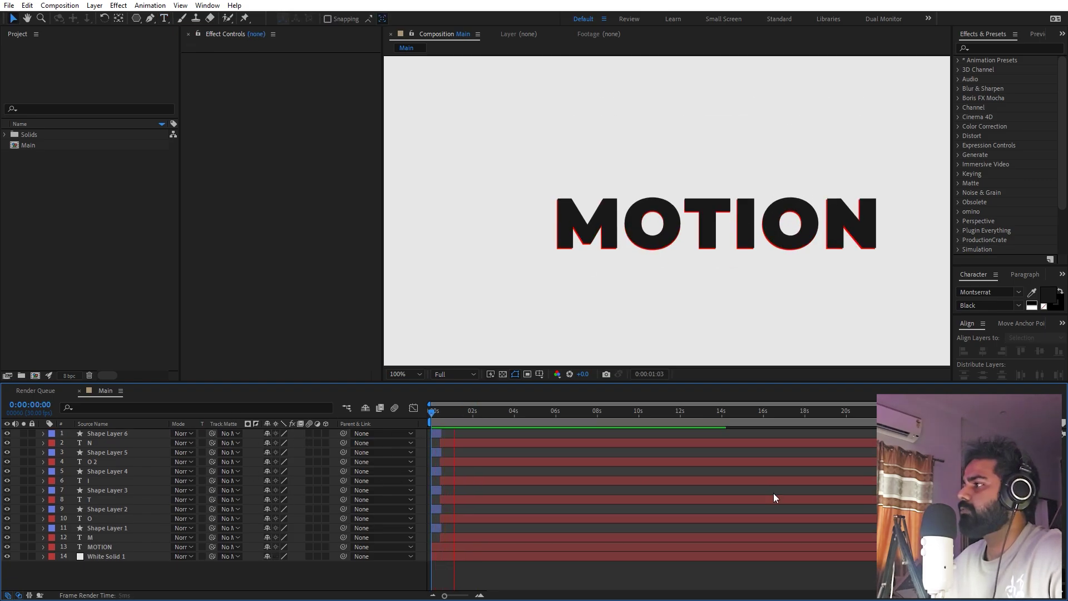
{"action": "key", "text": "space"}
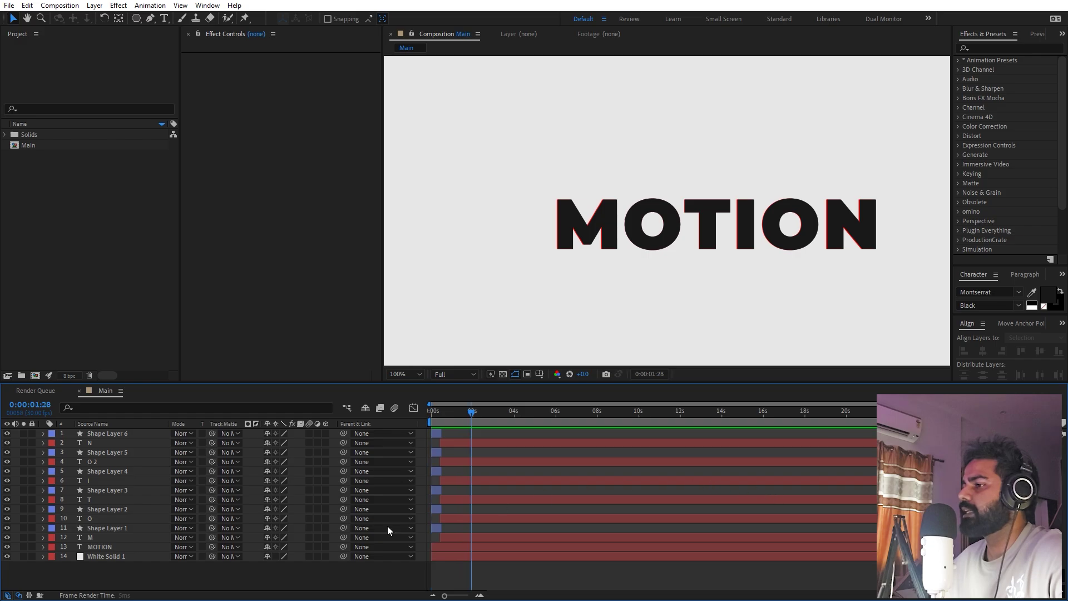
- Hide the red MOTION reference text layer
{"action": "left_click", "coordinate": [73, 547]}
{"action": "left_click", "coordinate": [7, 547]}
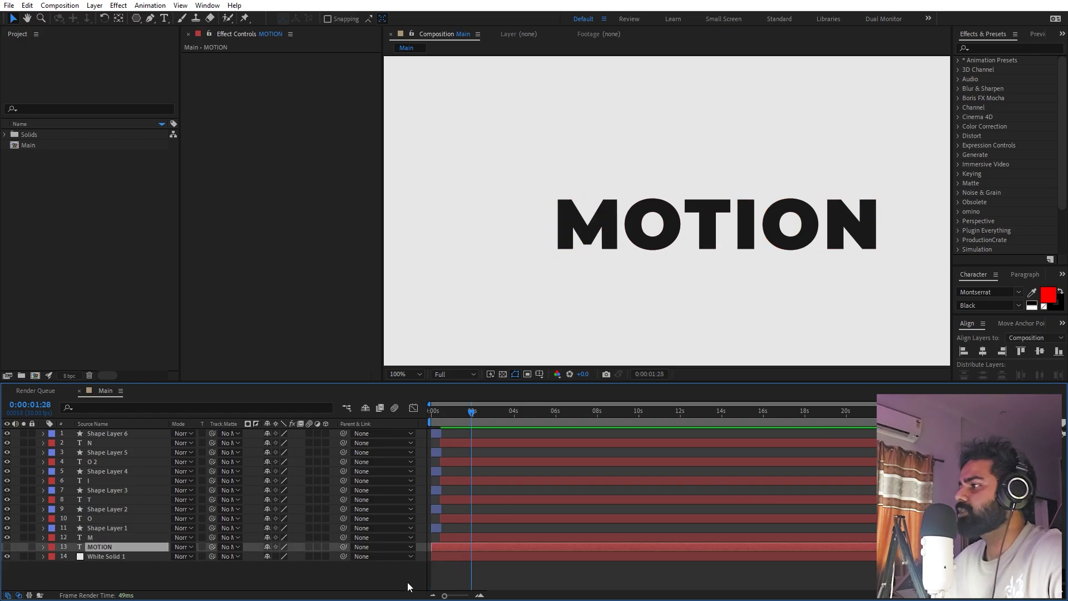
{"action": "left_click", "coordinate": [383, 580]}
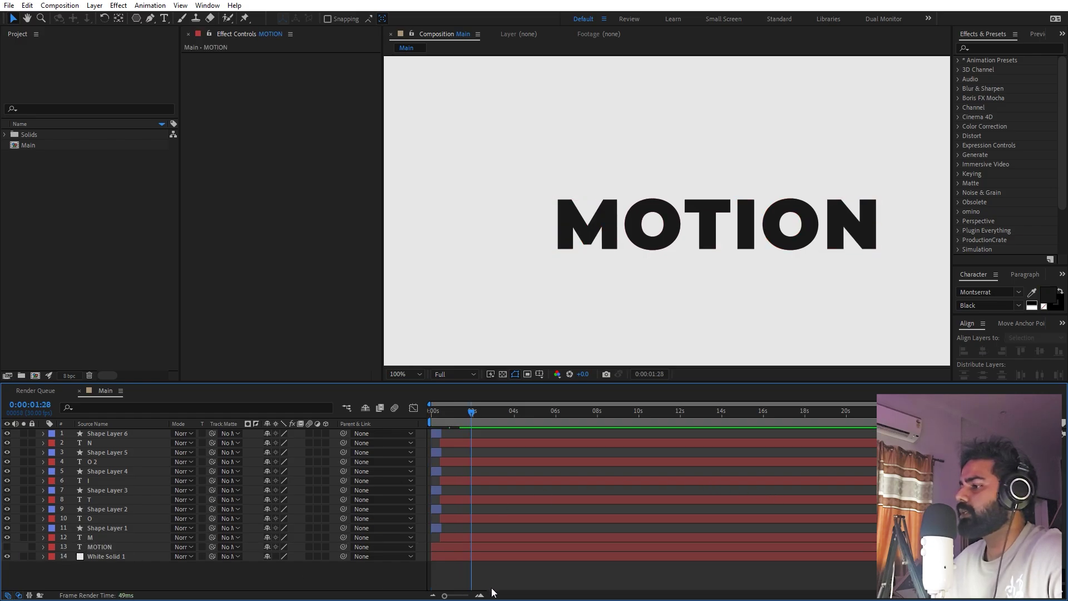
- Select all six pentagon shape layers and filter the timeline properties by "point"
{"action": "left_click", "coordinate": [106, 526]}
{"action": "left_click", "coordinate": [102, 509], "text": "ctrl"}
{"action": "left_click", "coordinate": [100, 490], "text": "ctrl"}
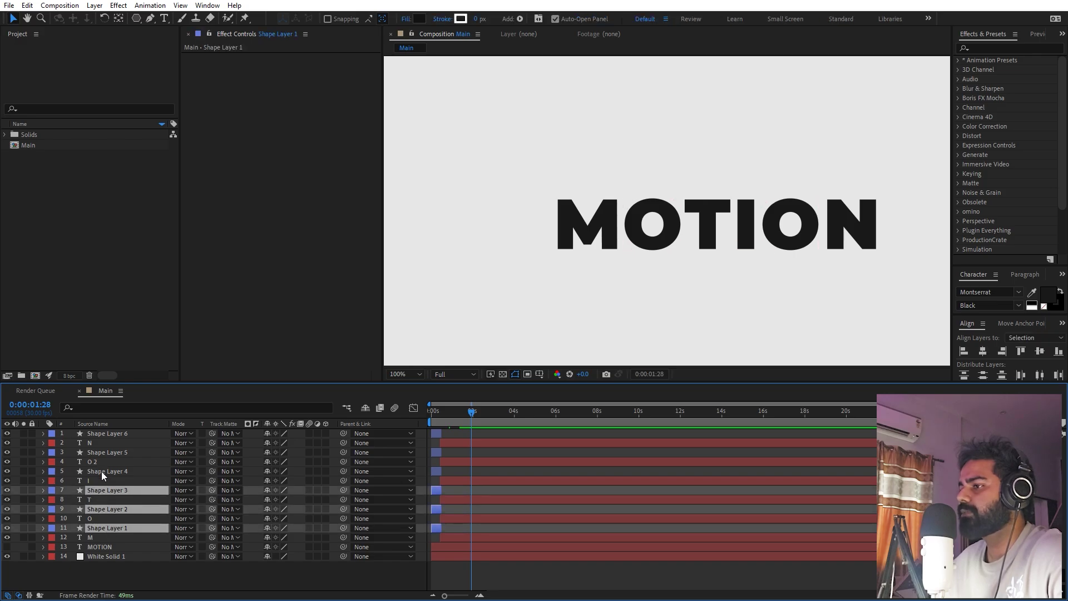
{"action": "left_click", "coordinate": [101, 471], "text": "ctrl"}
{"action": "left_click", "coordinate": [105, 452], "text": "ctrl"}
{"action": "left_click", "coordinate": [104, 434], "text": "ctrl"}
{"action": "left_click", "coordinate": [121, 407]}
{"action": "type", "text": "point"}
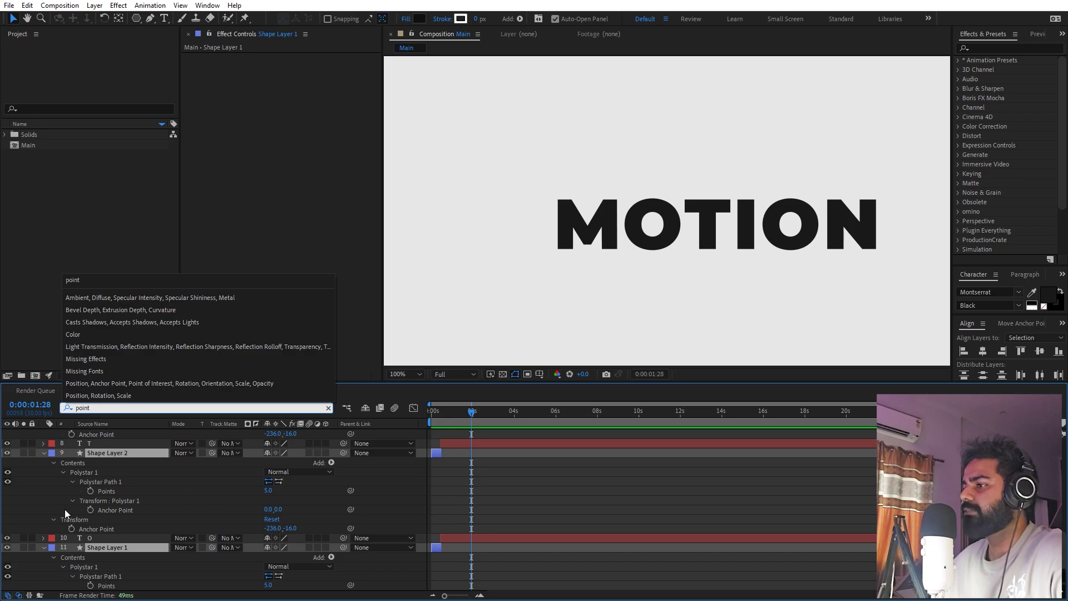
- At frame 11, set the polystar points of Shape Layer 1 to 3 to make the first pentagon a triangle
{"action": "left_click", "coordinate": [66, 510]}
{"action": "left_click", "coordinate": [109, 492]}
{"action": "left_click_drag", "start_coordinate": [445, 421], "coordinate": [439, 422]}
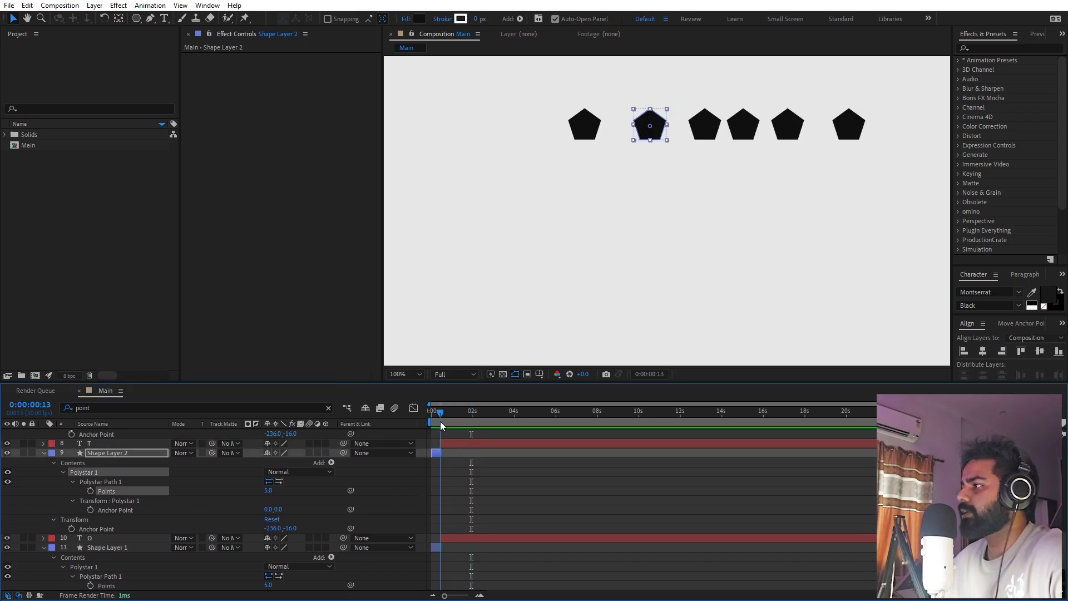
{"action": "left_click", "coordinate": [486, 471]}
{"action": "scroll", "coordinate": [484, 472], "scroll_direction": "down", "scroll_amount": 3}
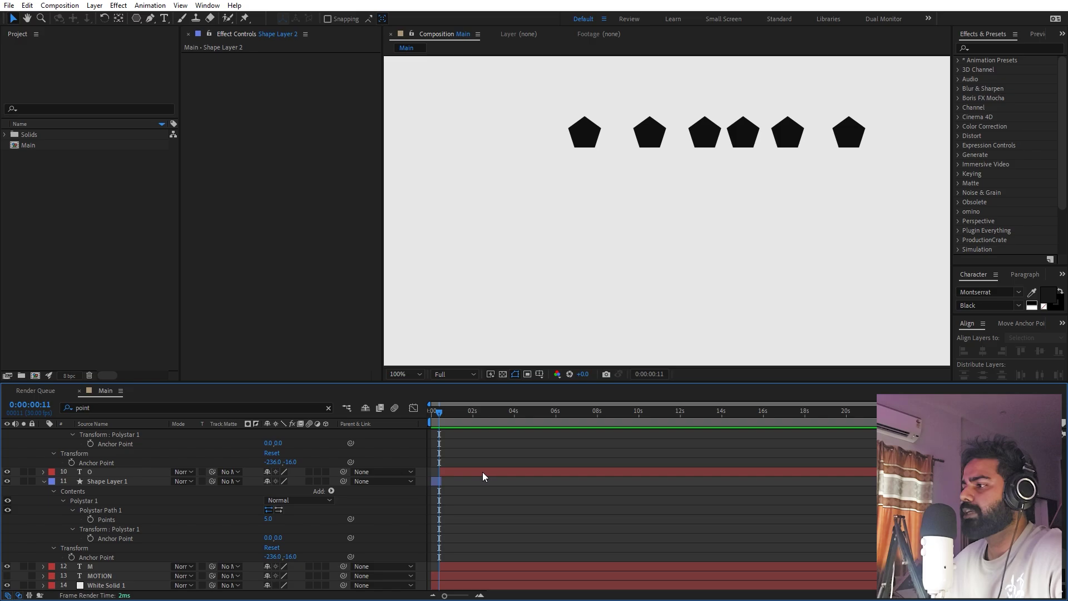
{"action": "left_click", "coordinate": [117, 483]}
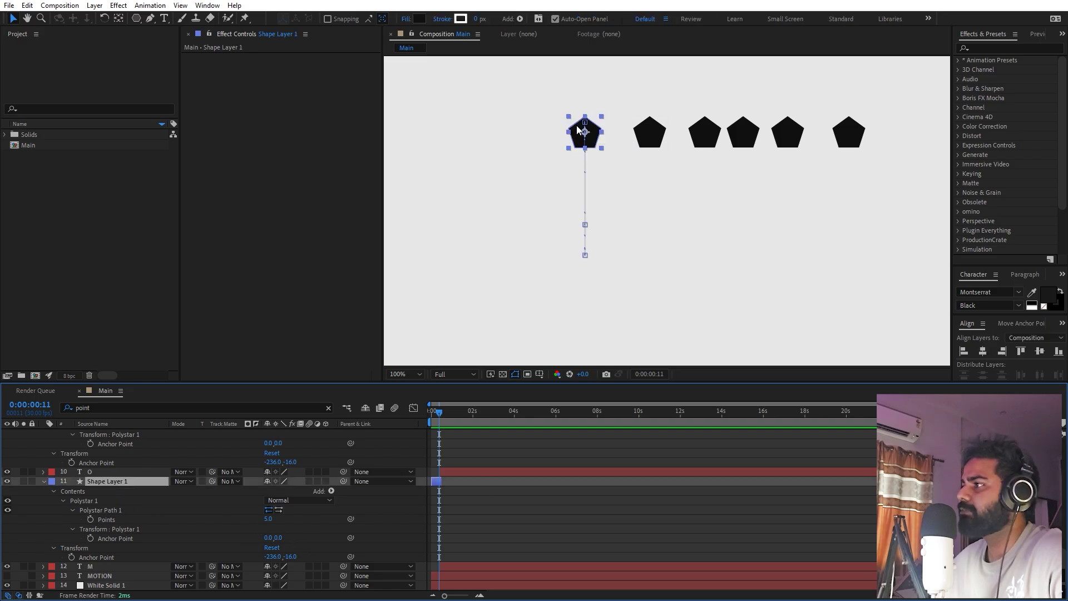
{"action": "left_click", "coordinate": [267, 519]}
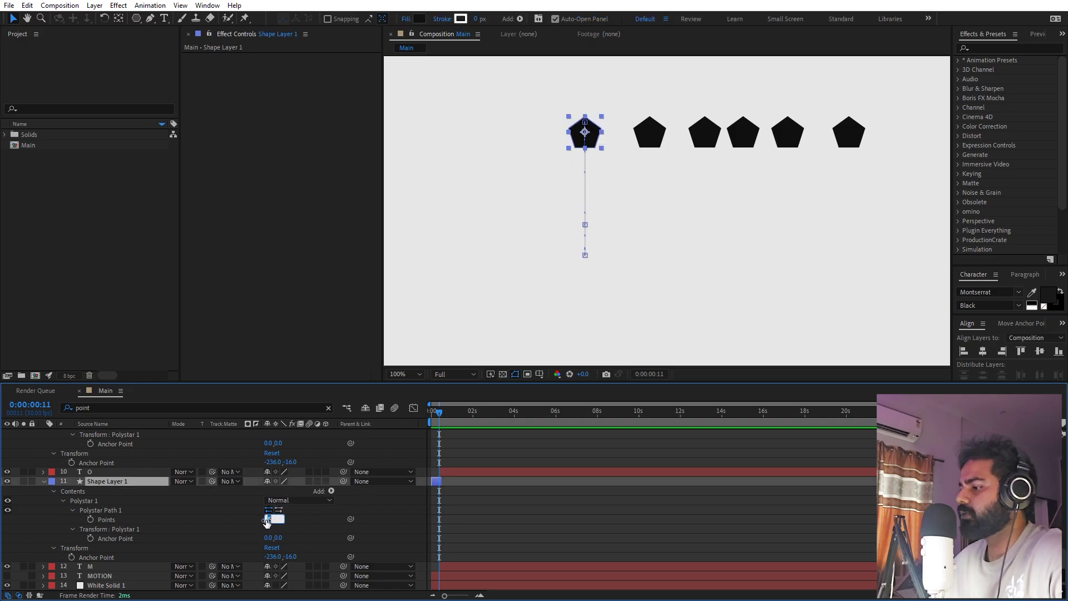
{"action": "left_click", "coordinate": [560, 459]}
- Raise the polystar points of Shape Layer 3 until the third pentagon becomes a circle
{"action": "left_click", "coordinate": [652, 134]}
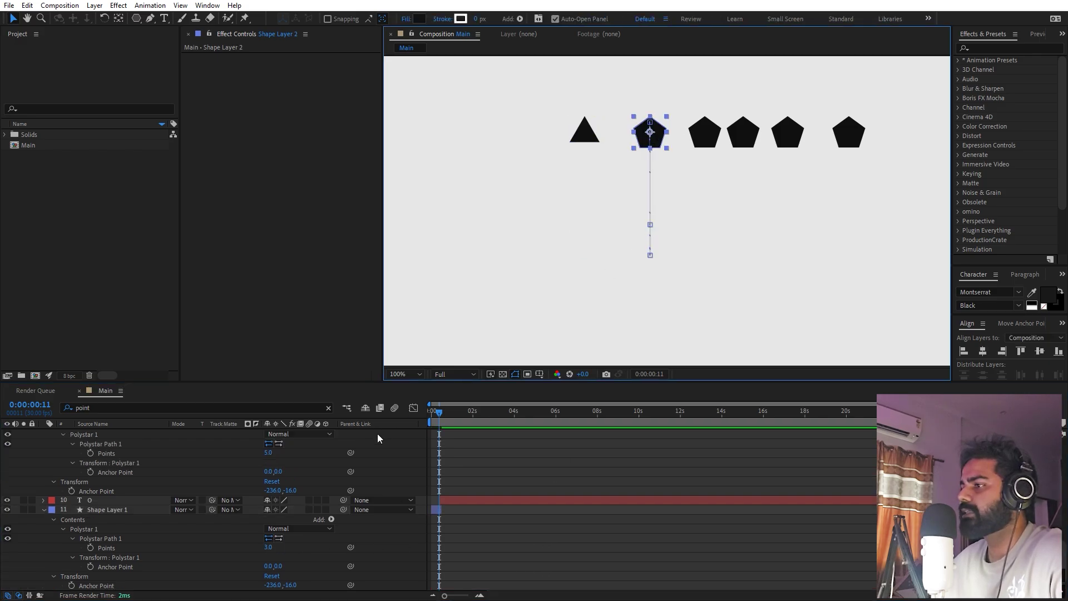
{"action": "scroll", "coordinate": [279, 496], "scroll_direction": "up", "scroll_amount": 3}
{"action": "scroll", "coordinate": [208, 442], "scroll_direction": "up", "scroll_amount": 4}
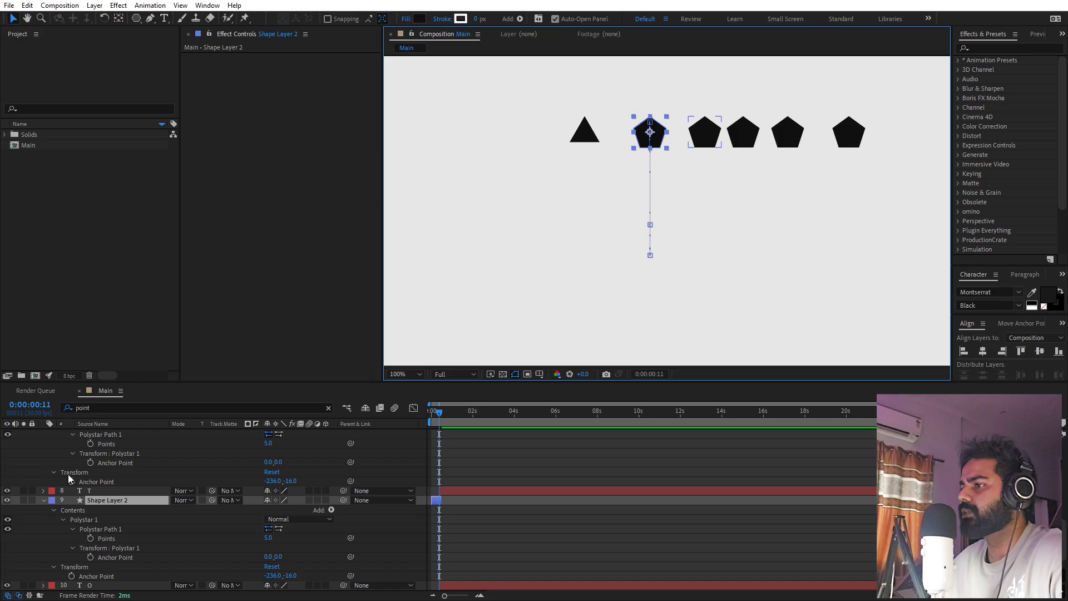
{"action": "left_click", "coordinate": [113, 502]}
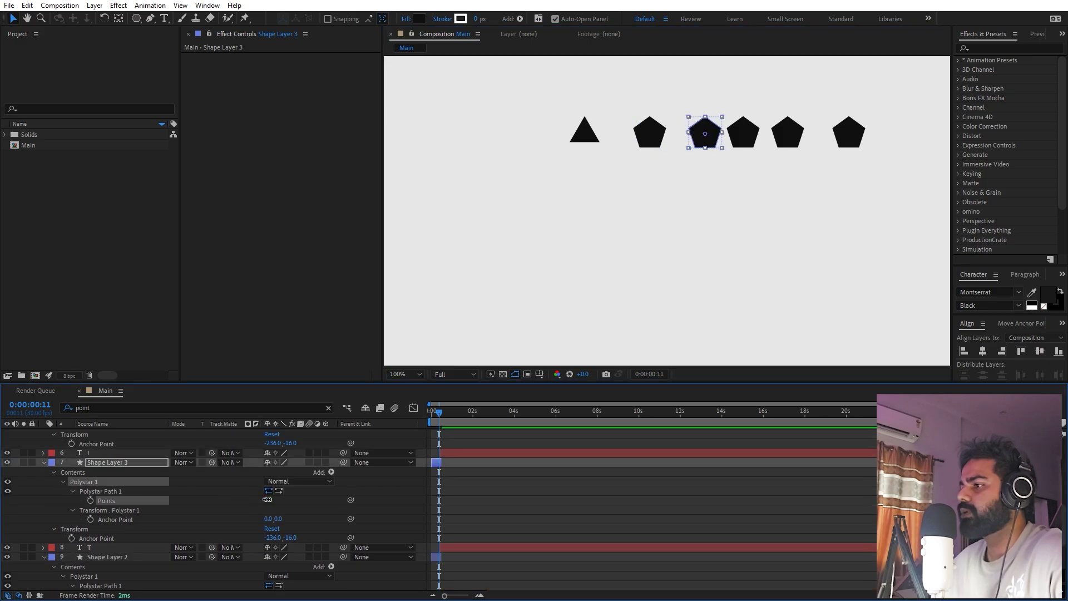
{"action": "left_click_drag", "start_coordinate": [267, 501], "coordinate": [298, 501]}
{"action": "left_click", "coordinate": [650, 499]}
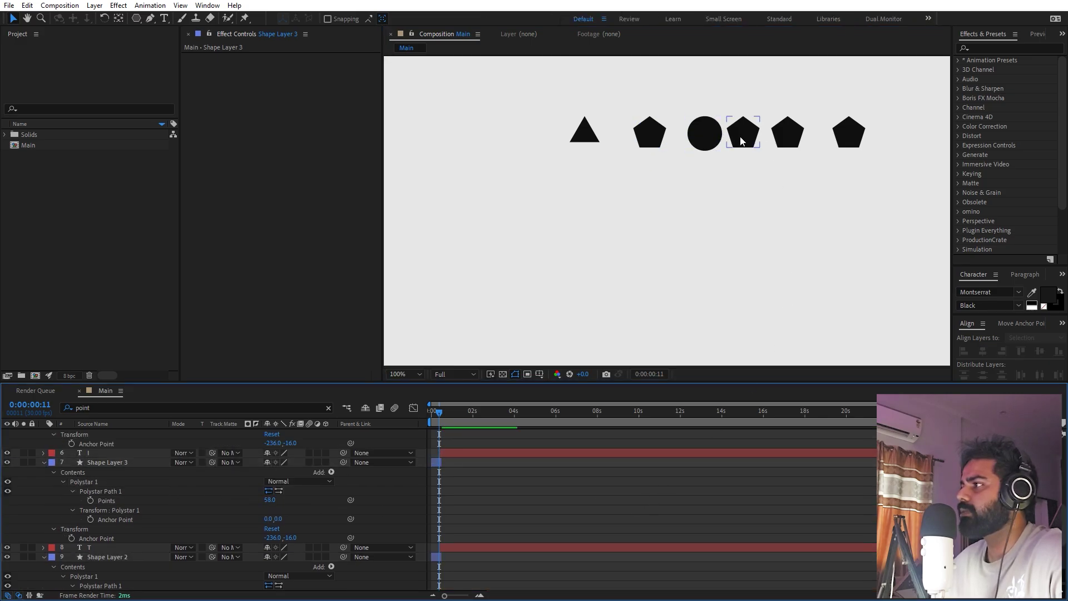
- Set the polystar points of Shape Layer 4 to 4 and of Shape Layer 5 to 6
{"action": "scroll", "coordinate": [205, 484], "scroll_direction": "up", "scroll_amount": 3}
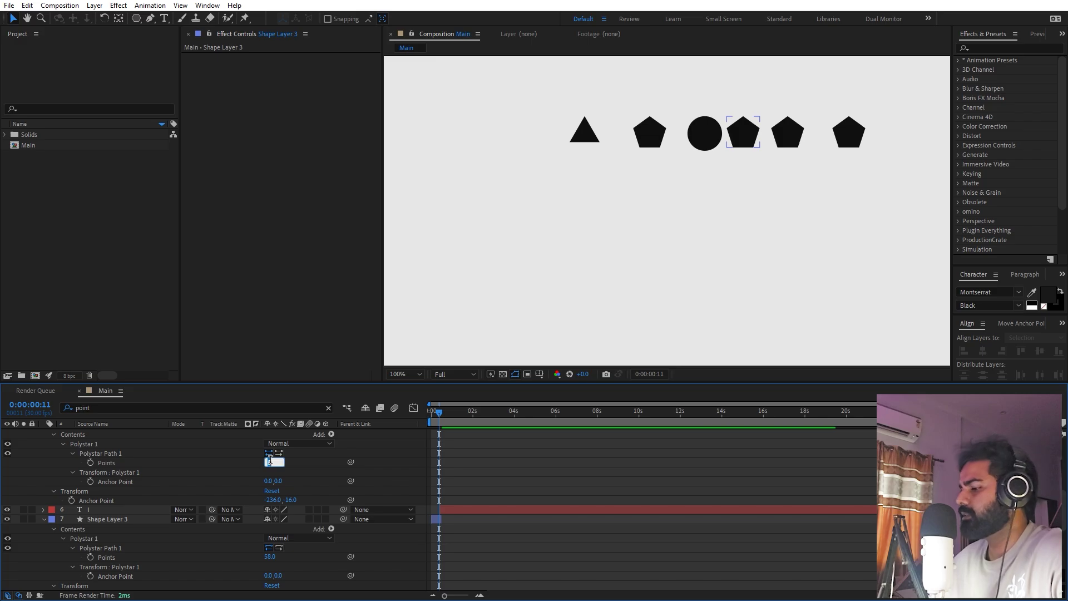
{"action": "left_click_drag", "start_coordinate": [273, 464], "coordinate": [271, 464]}
{"action": "scroll", "coordinate": [192, 480], "scroll_direction": "up", "scroll_amount": 5}
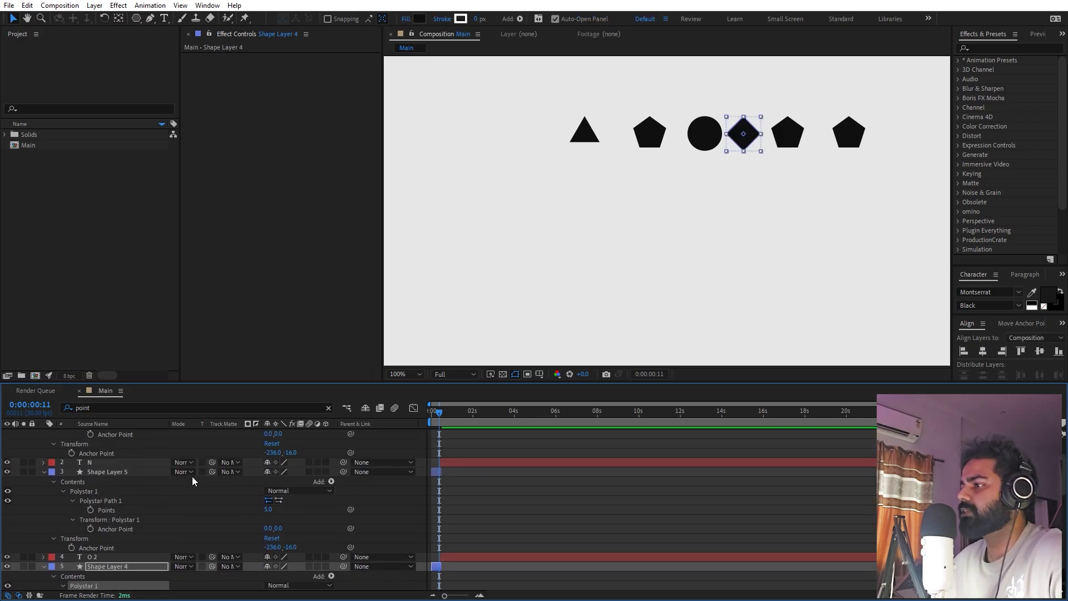
{"action": "left_click_drag", "start_coordinate": [271, 513], "coordinate": [271, 513]}
{"action": "scroll", "coordinate": [156, 518], "scroll_direction": "up", "scroll_amount": 1}
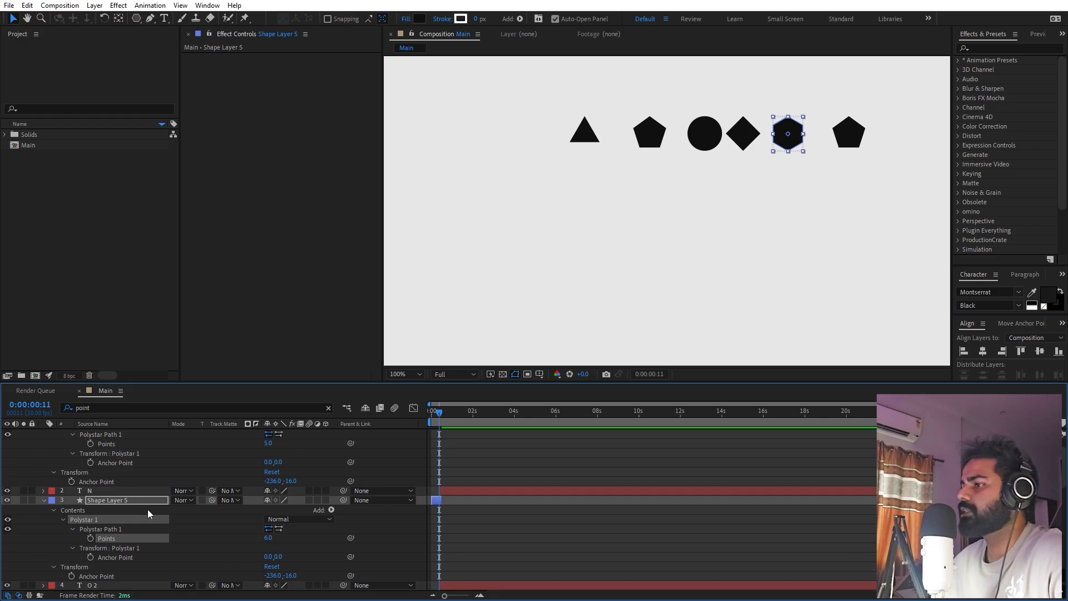
- Set the polystar points of Shape Layer 6 to 4
{"action": "scroll", "coordinate": [124, 470], "scroll_direction": "up", "scroll_amount": 1}
{"action": "left_click", "coordinate": [106, 435]}
{"action": "left_click", "coordinate": [269, 471]}
{"action": "key", "text": "Return"}
- Rotate Shape Layer 6 by 45° so the last diamond stands as a square
{"action": "key", "text": "r"}
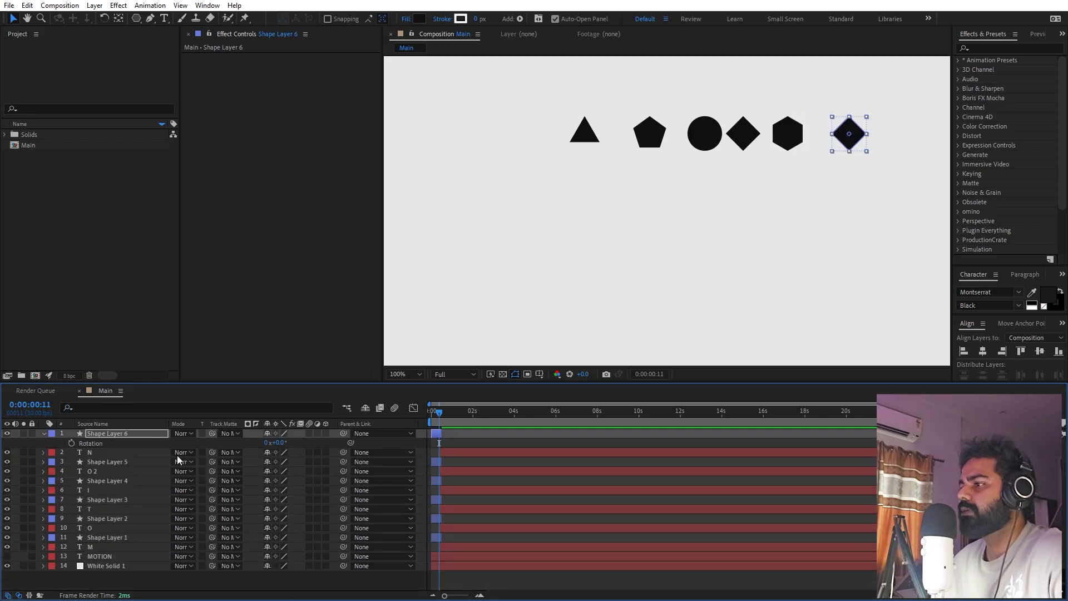
{"action": "left_click_drag", "start_coordinate": [278, 448], "coordinate": [284, 448]}
{"action": "left_click", "coordinate": [282, 445]}
{"action": "type", "text": "45"}
{"action": "key", "text": "Return"}
{"action": "left_click", "coordinate": [522, 445]}
{"action": "left_click", "coordinate": [547, 490]}
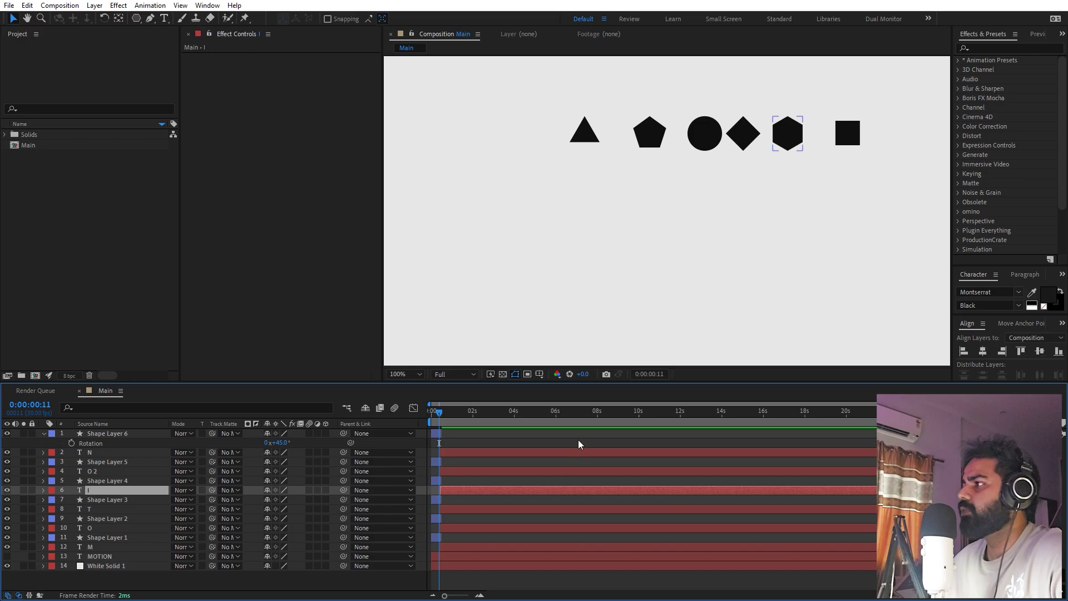
- Preview the varied shapes from the start of the composition, and collapse the properties of all layers
{"action": "left_click_drag", "start_coordinate": [441, 414], "coordinate": [430, 416]}
{"action": "key", "text": "space"}
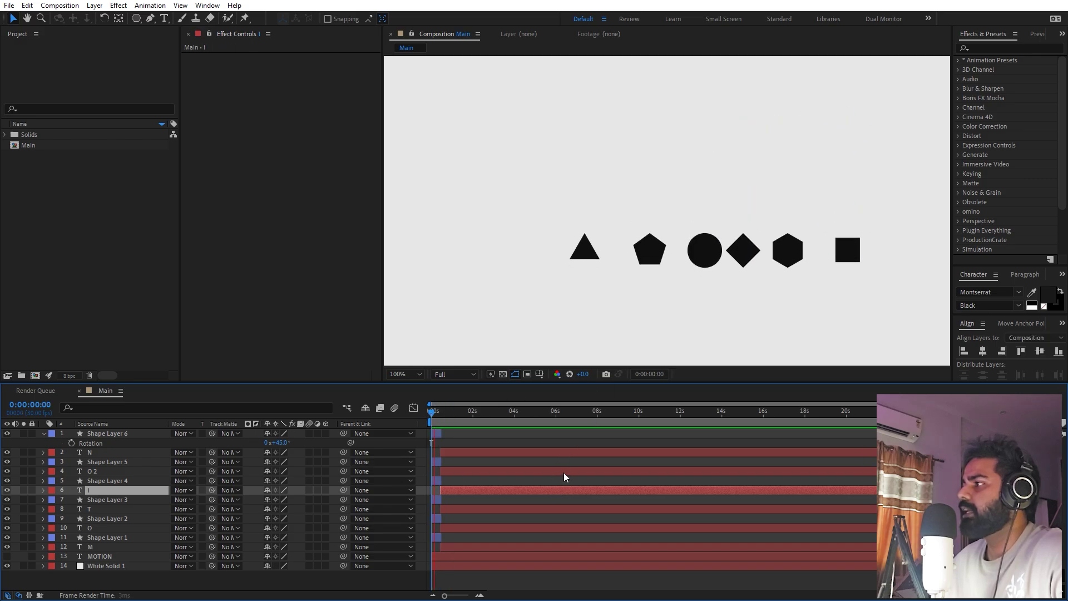
{"action": "key", "text": "space"}
{"action": "key", "text": "ctrl+a"}
{"action": "key", "text": "u"}
{"action": "key", "text": "u"}
{"action": "left_click", "coordinate": [468, 582]}
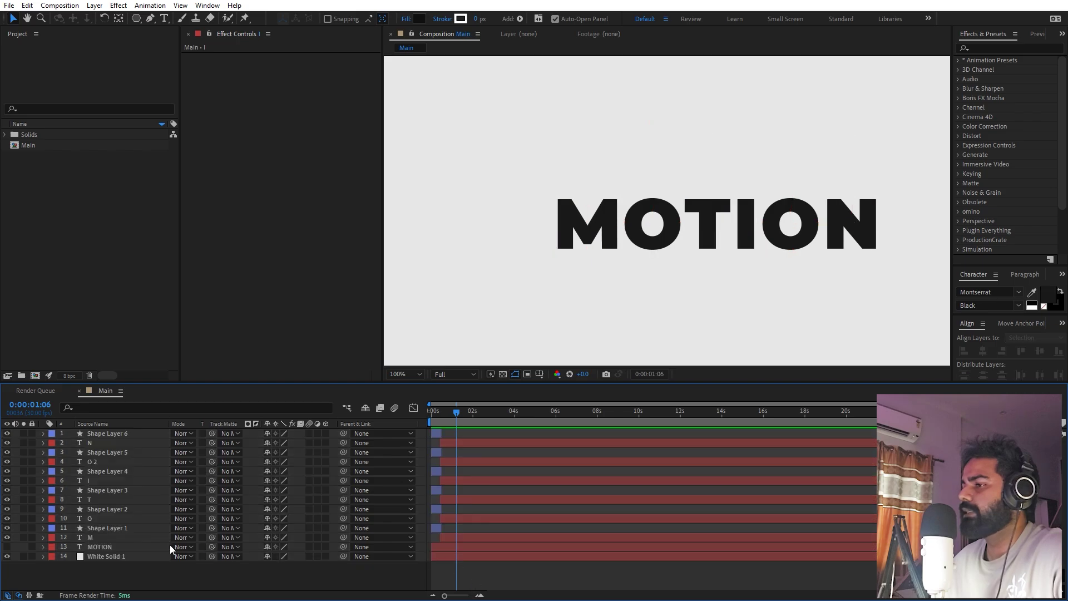
- Shift all shape and letter layers above Shape Layer 1 two frames later so Shape Layer 2 starts at frame 2
{"action": "left_click", "coordinate": [89, 535]}
{"action": "left_click", "coordinate": [99, 432], "text": "shift"}
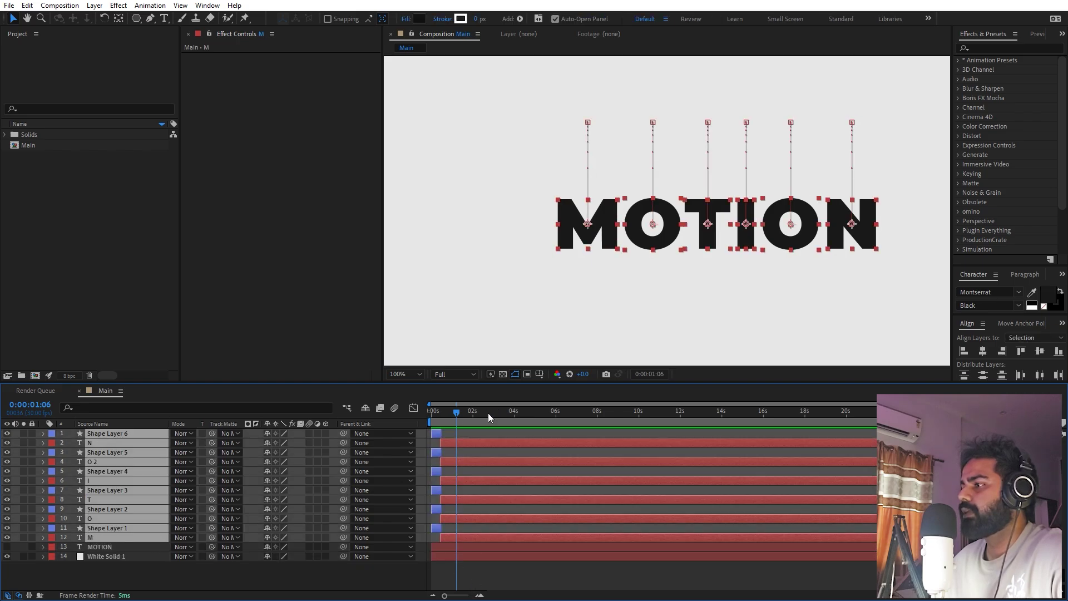
{"action": "key", "text": "Home"}
{"action": "left_click_drag", "start_coordinate": [470, 598], "coordinate": [476, 597]}
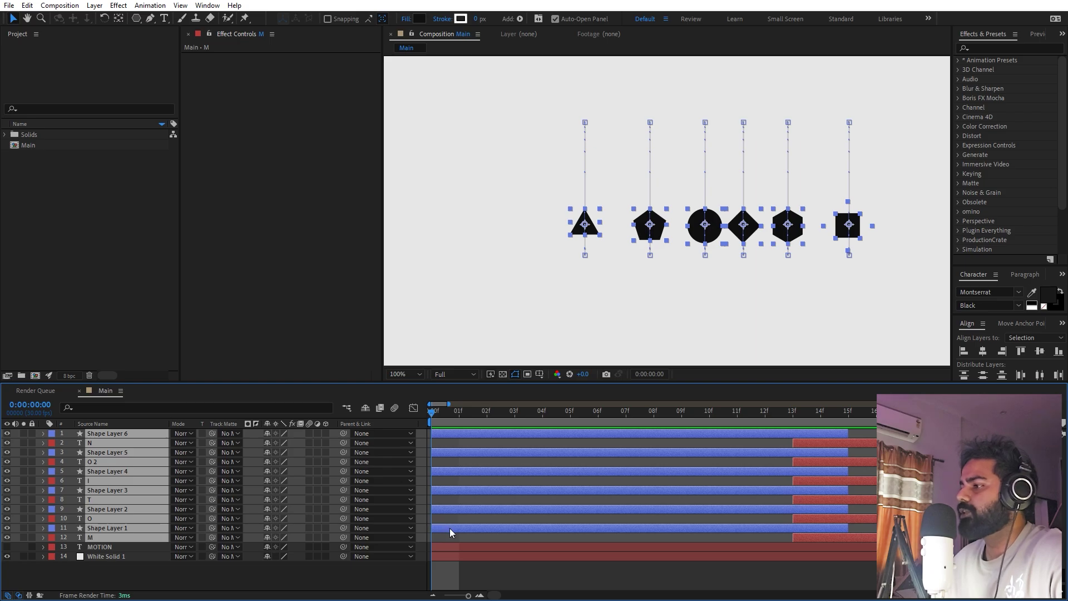
{"action": "left_click", "coordinate": [803, 519], "text": "shift"}
{"action": "left_click_drag", "start_coordinate": [460, 506], "coordinate": [518, 506]}
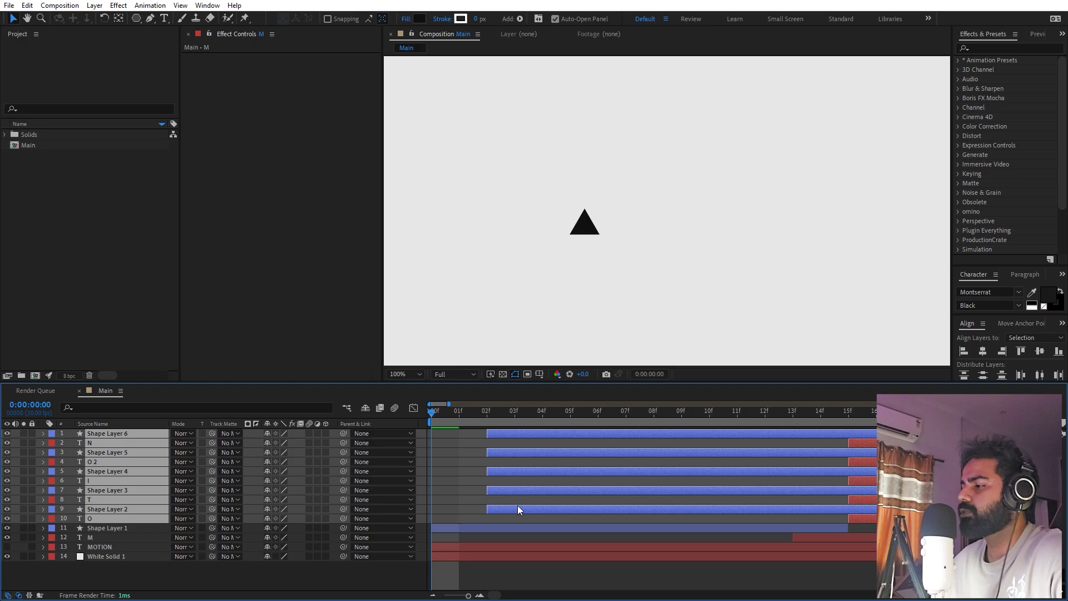
- Stagger the next shape and letter pairs by two frames each, starting Shape Layer 3 at frame 4, Shape Layer 4 at 6 and Shape Layer 5 at 8
{"action": "left_click", "coordinate": [856, 499], "text": "shift"}
{"action": "left_click_drag", "start_coordinate": [516, 488], "coordinate": [562, 489]}
{"action": "left_click", "coordinate": [906, 480], "text": "shift"}
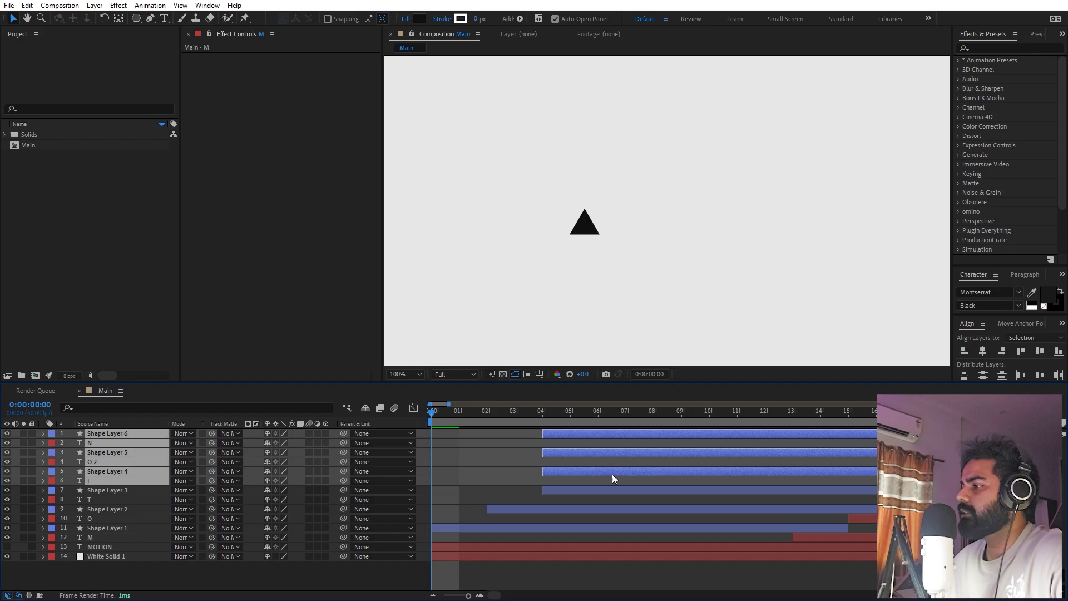
{"action": "left_click_drag", "start_coordinate": [629, 476], "coordinate": [709, 451]}
{"action": "left_click", "coordinate": [656, 479], "text": "ctrl"}
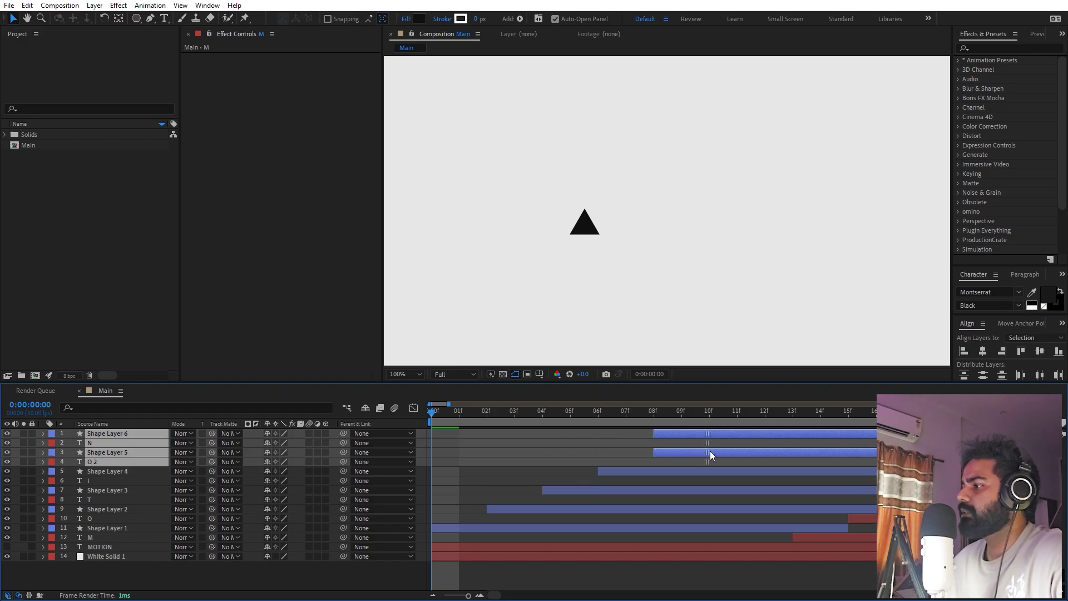
- Shift Shape Layer 6 and the N two frames later so Shape Layer 6 starts at frame 10
{"action": "left_click", "coordinate": [810, 462]}
{"action": "left_click", "coordinate": [1024, 443]}
{"action": "left_click", "coordinate": [727, 436], "text": "ctrl"}
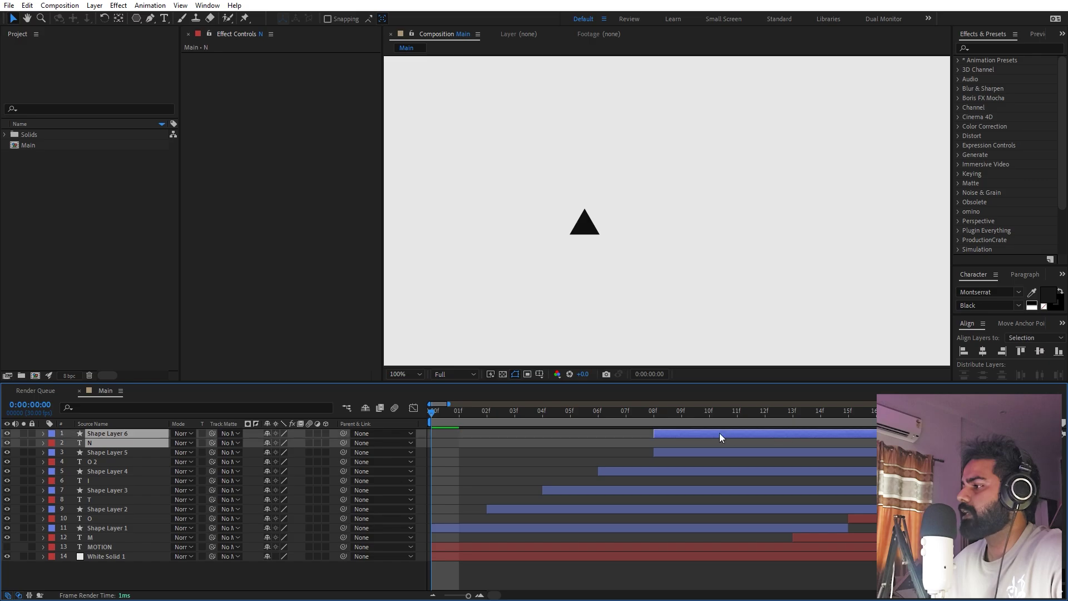
{"action": "left_click_drag", "start_coordinate": [675, 436], "coordinate": [733, 438]}
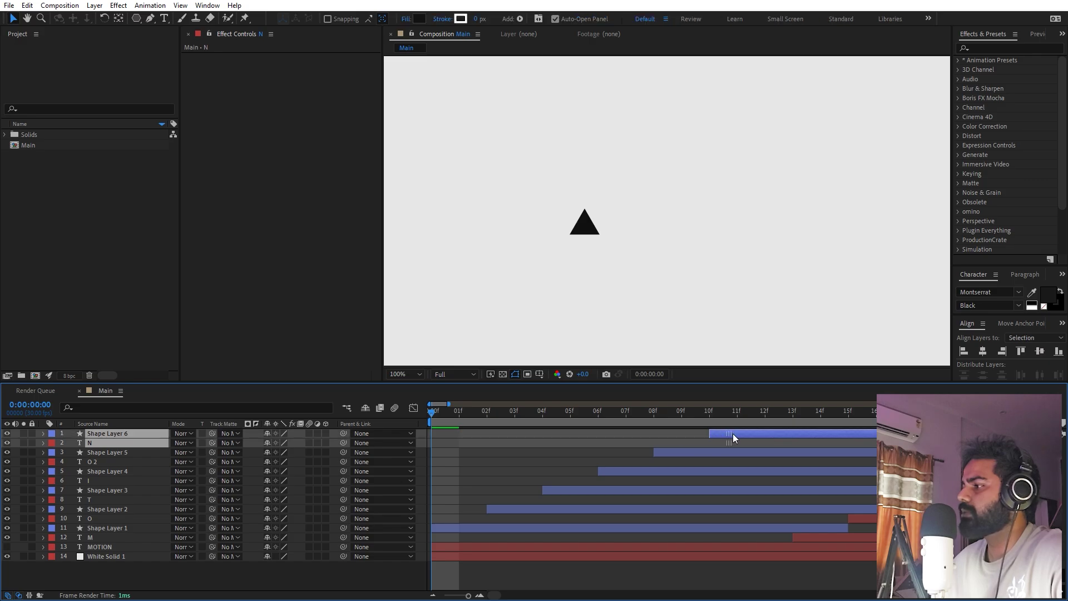
{"action": "left_click", "coordinate": [706, 444]}
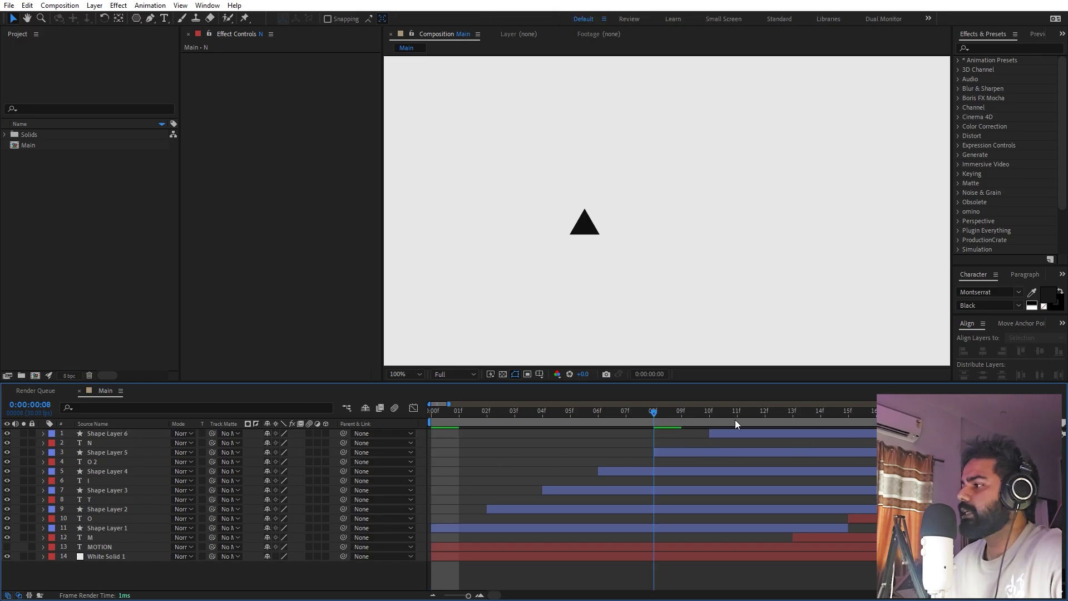
- Select the six shape layers and extend their starts back to the beginning of the composition
{"action": "left_click", "coordinate": [146, 434]}
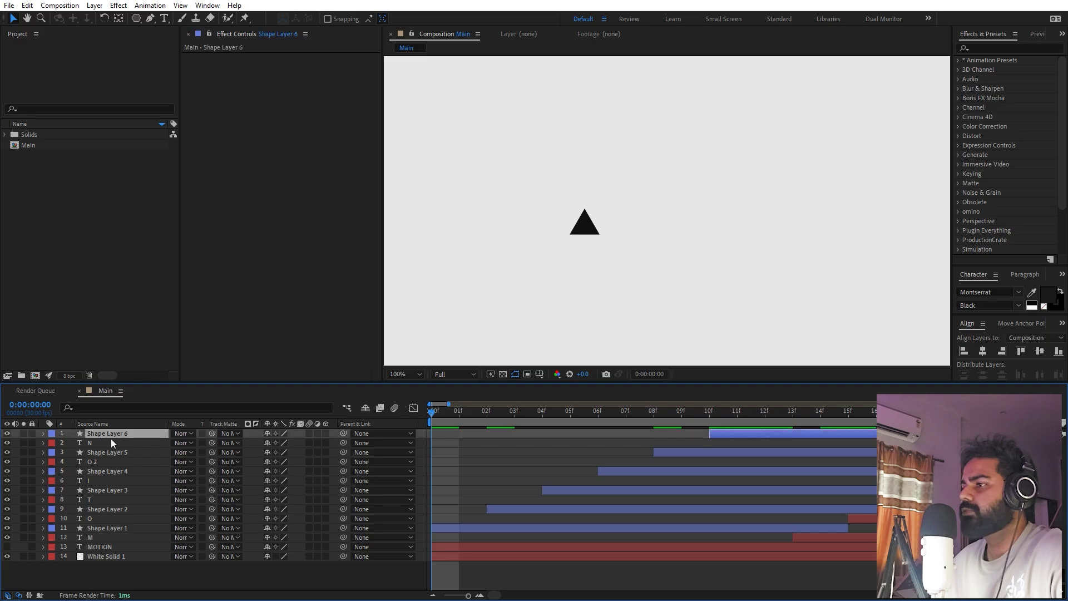
{"action": "left_click", "coordinate": [55, 435]}
{"action": "left_click", "coordinate": [79, 203]}
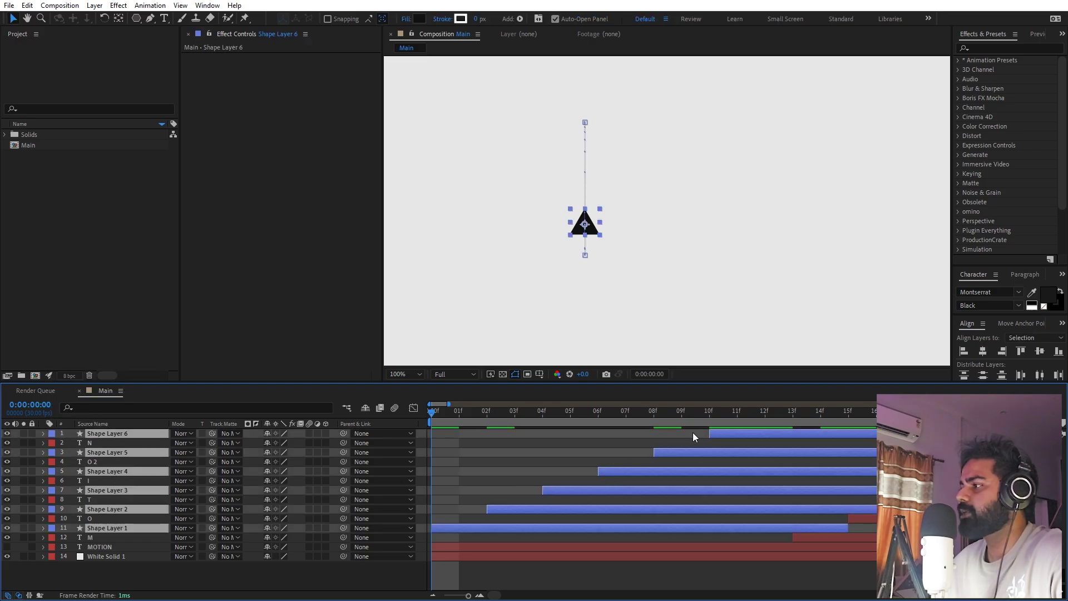
{"action": "left_click_drag", "start_coordinate": [712, 433], "coordinate": [414, 452]}
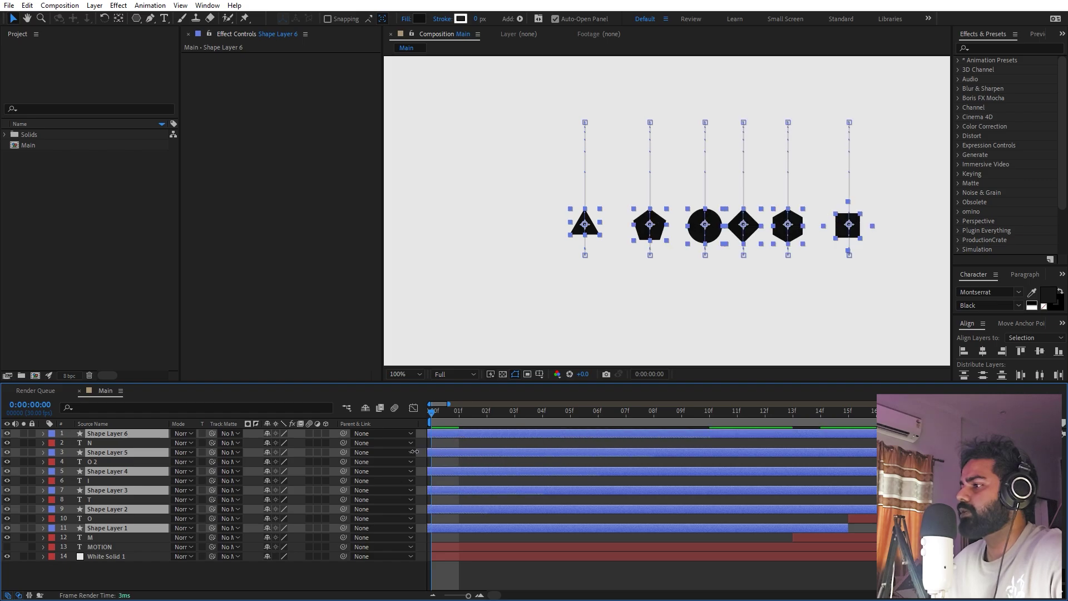
- Fit the whole composition in the viewer and preview the staggered shape-to-letter animation from the start
{"action": "scroll", "coordinate": [549, 507], "scroll_direction": "down", "scroll_amount": 4}
{"action": "scroll", "coordinate": [549, 507], "scroll_direction": "down", "scroll_amount": 2}
{"action": "left_click", "coordinate": [476, 579]}
{"action": "left_click", "coordinate": [405, 374]}
{"action": "left_click", "coordinate": [409, 388]}
{"action": "left_click", "coordinate": [575, 577]}
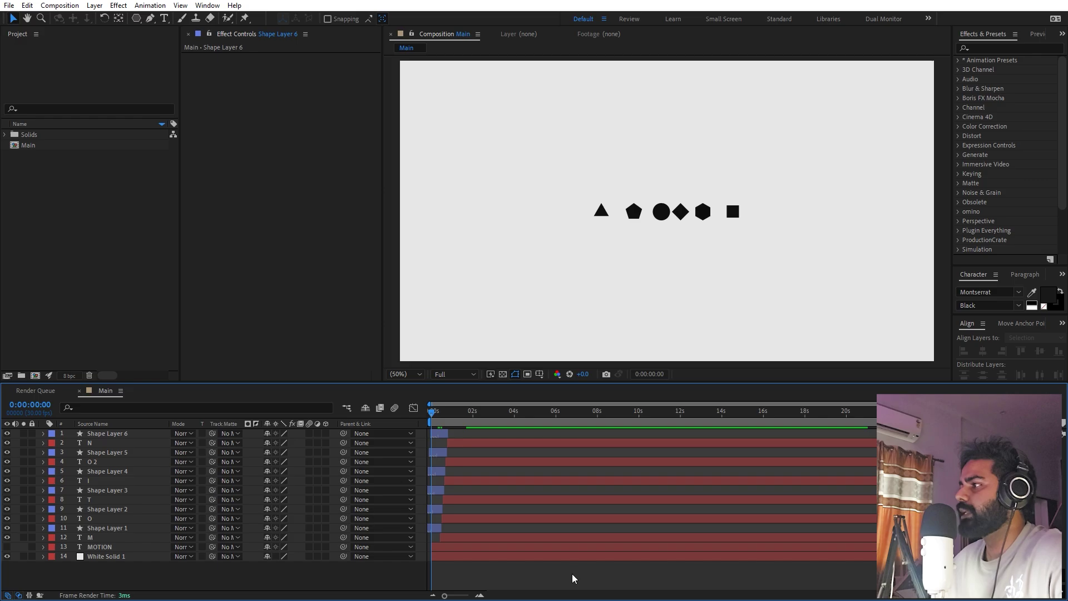
{"action": "key", "text": "space"}
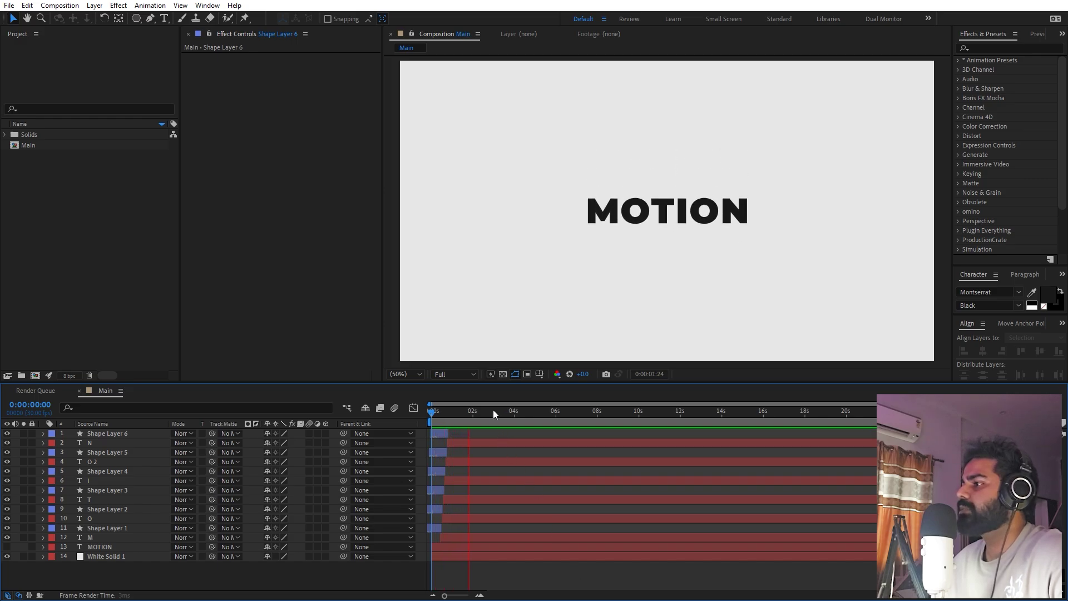
{"action": "key", "text": "space"}
{"action": "key", "text": "space"}
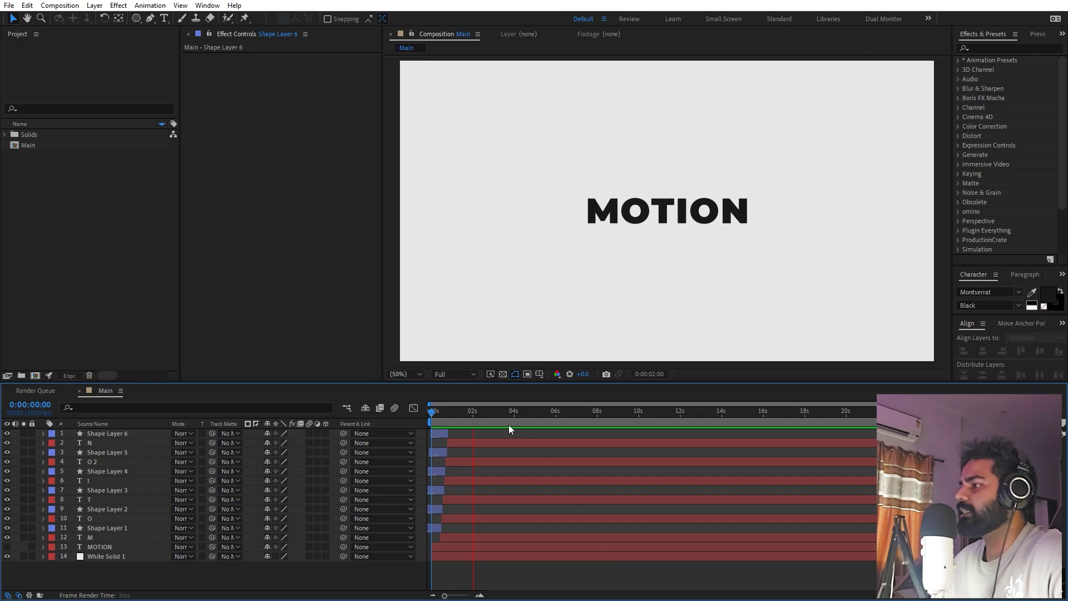
{"action": "key", "text": "space"}
{"action": "key", "text": "space"}
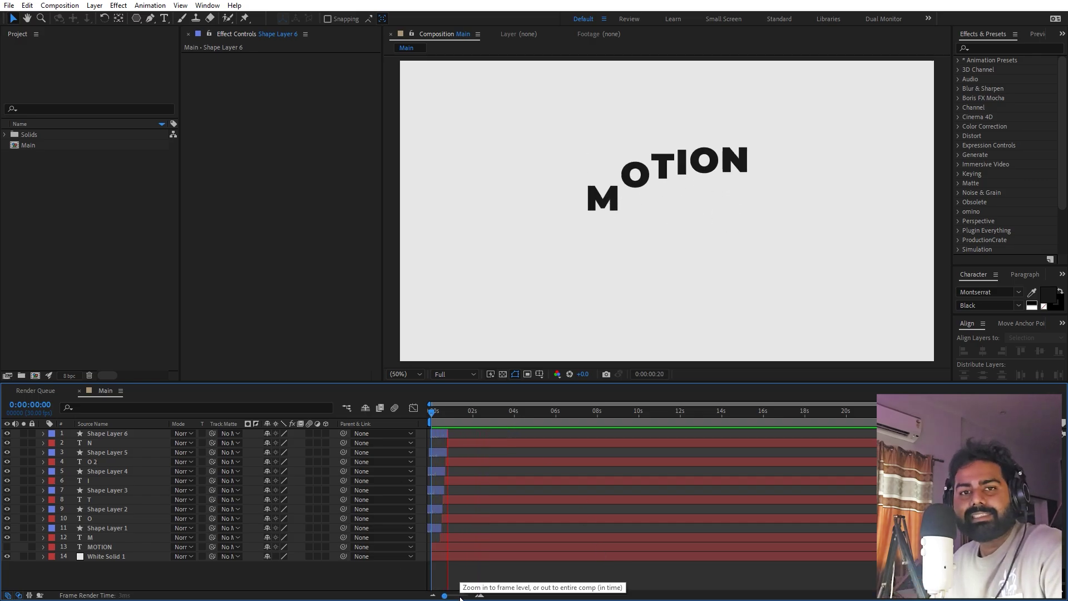
{"action": "key", "text": "space"}
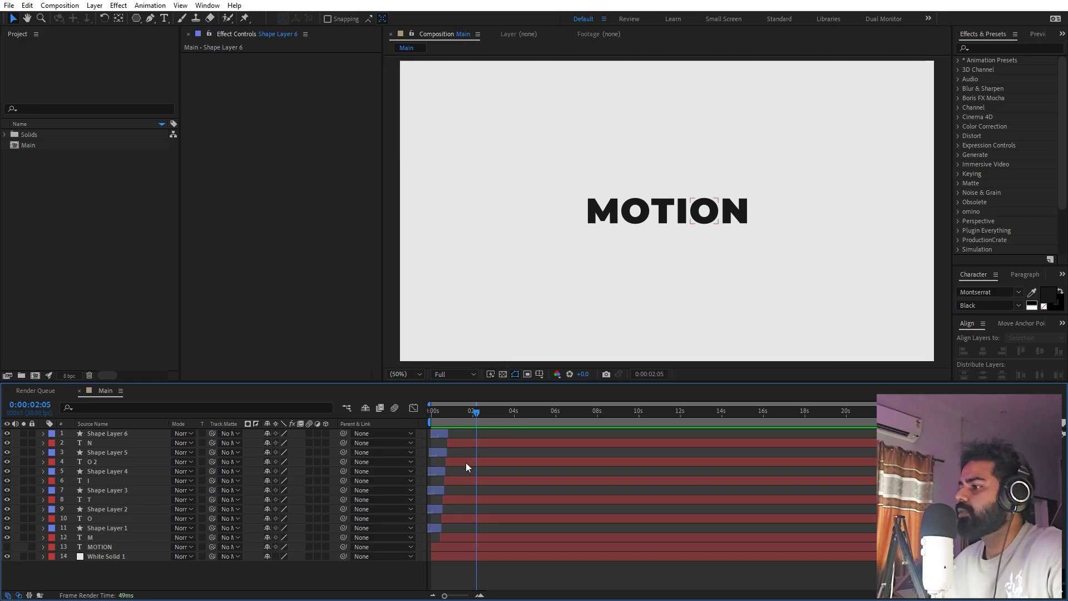
{"action": "left_click", "coordinate": [439, 432]}
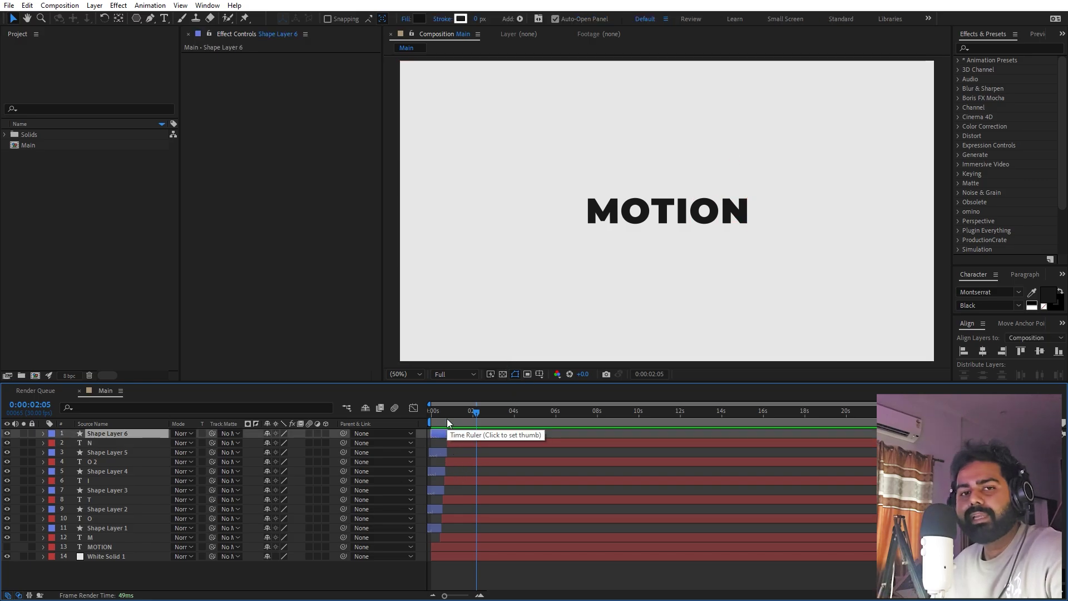